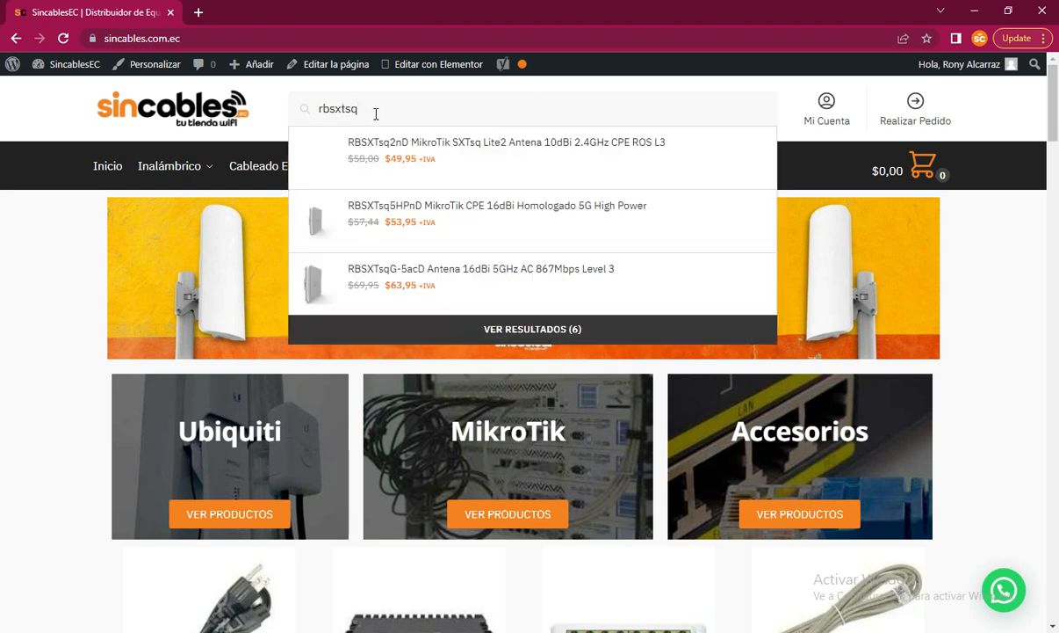
Step: Open the RBSXTsqG-5acD antenna's product page from the search suggestions in a new browser tab and view it
right_click(422, 268)
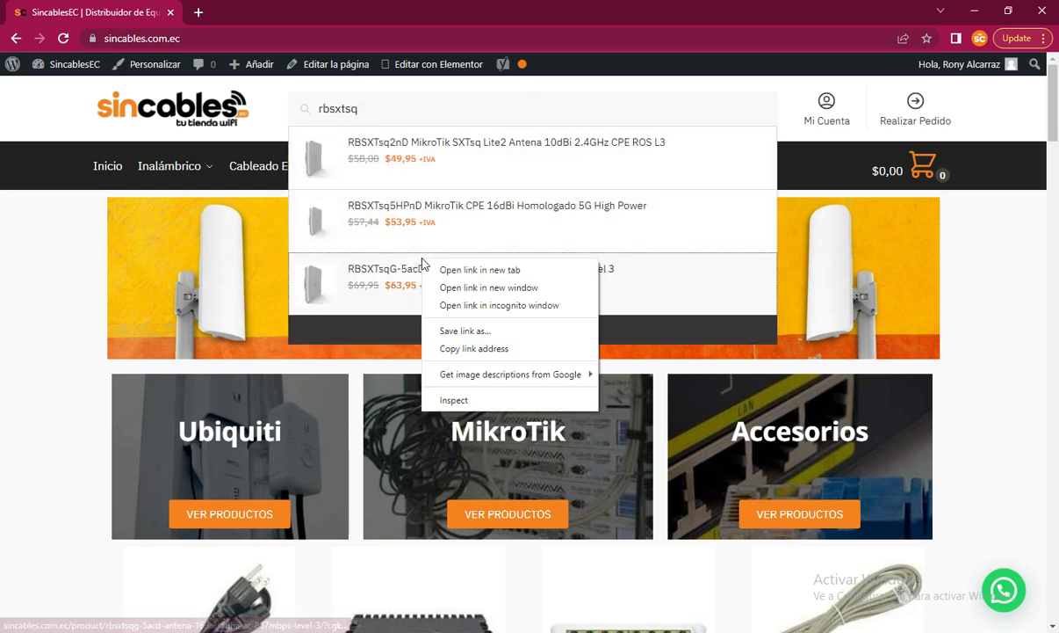
left_click(448, 271)
left_click(269, 11)
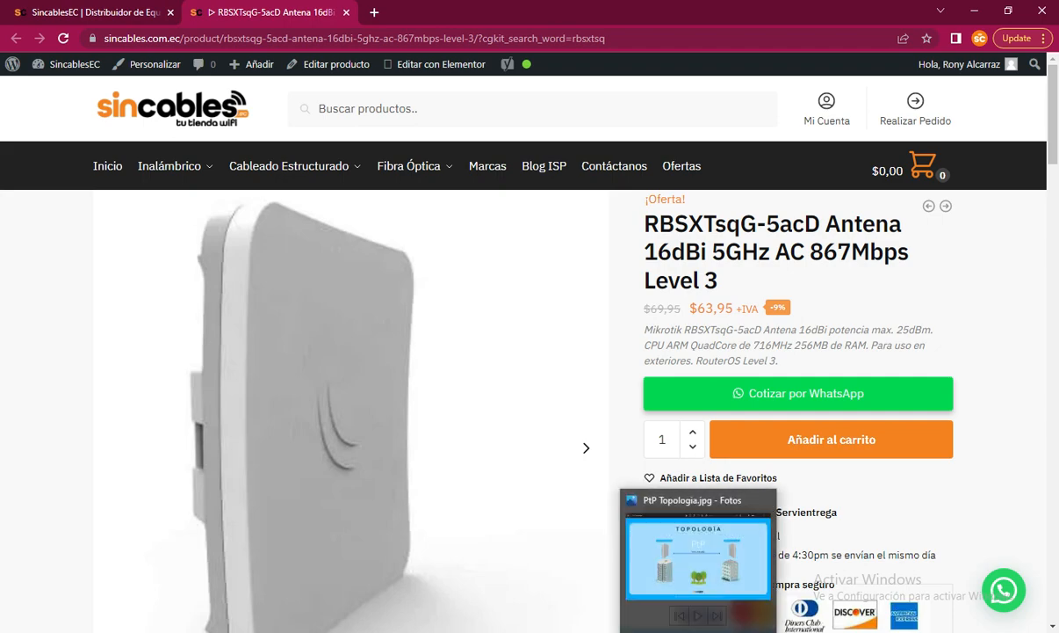
Step: Switch to Photos to examine the point-to-point topology in PtP Topologia.jpg, and minimize the image
left_click(697, 631)
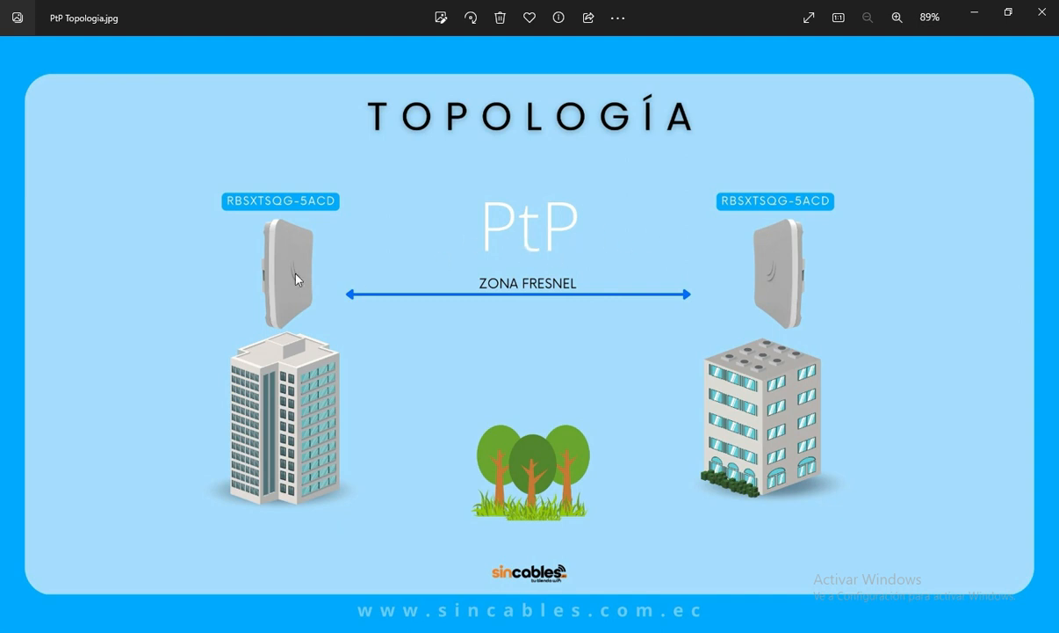
left_click(973, 13)
Step: Switch to WinBox, refresh the neighbor list, and connect to the RBSXTsqG-5acD with MAC address DC:2C:6E:92:8D:EE
key("alt+Tab")
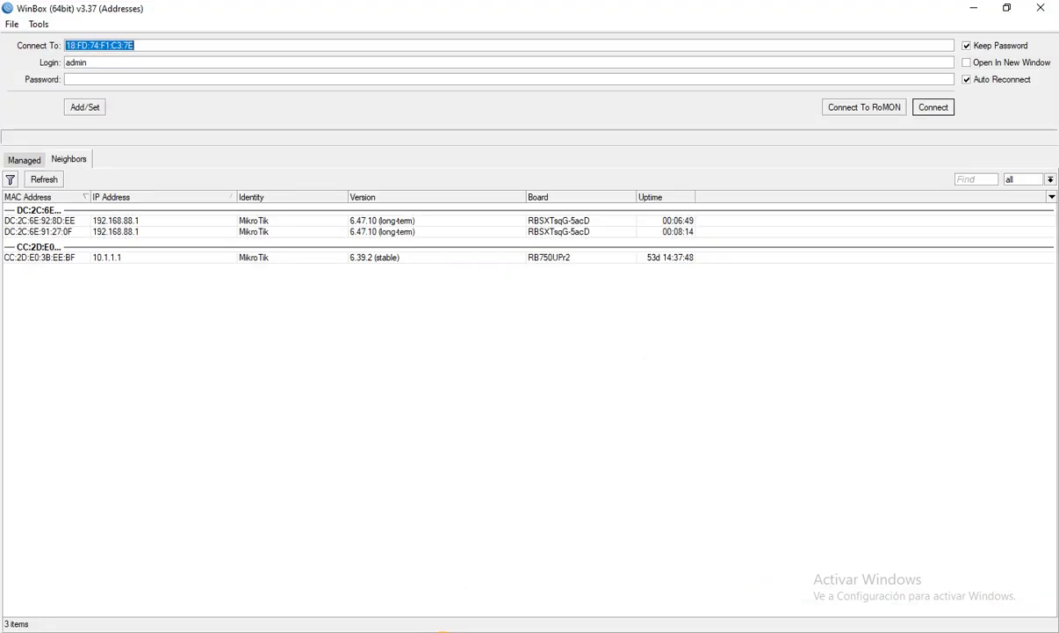
left_click(37, 181)
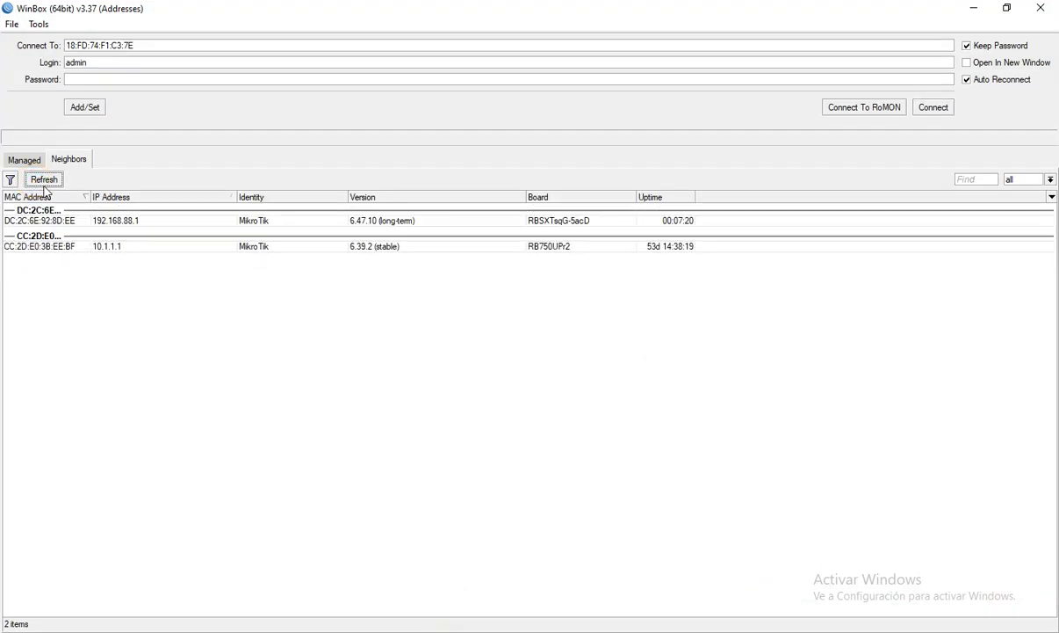
left_click(59, 258)
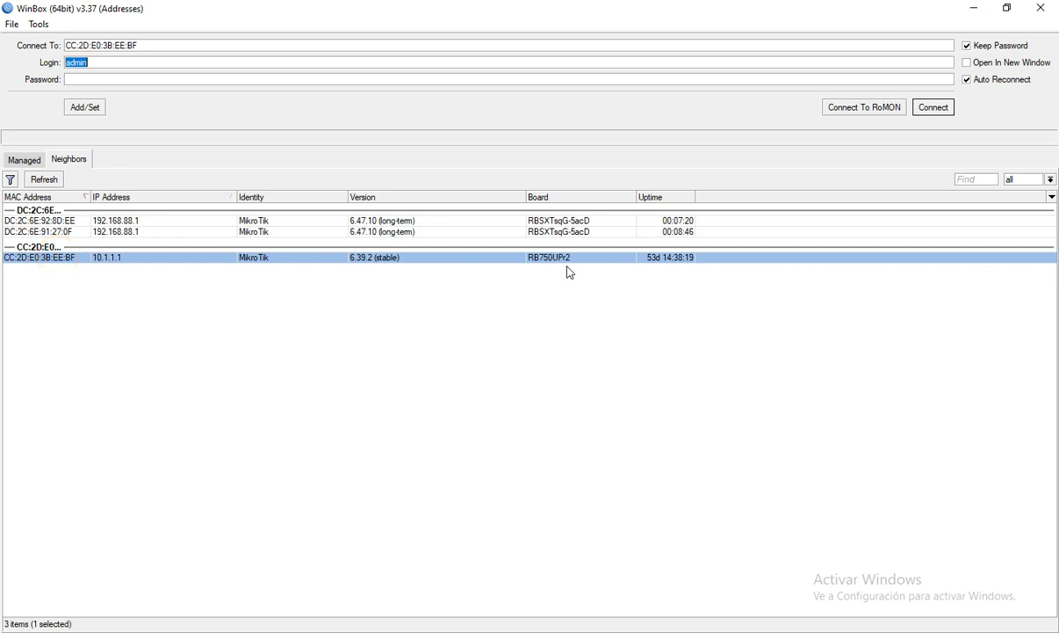
left_click(57, 221)
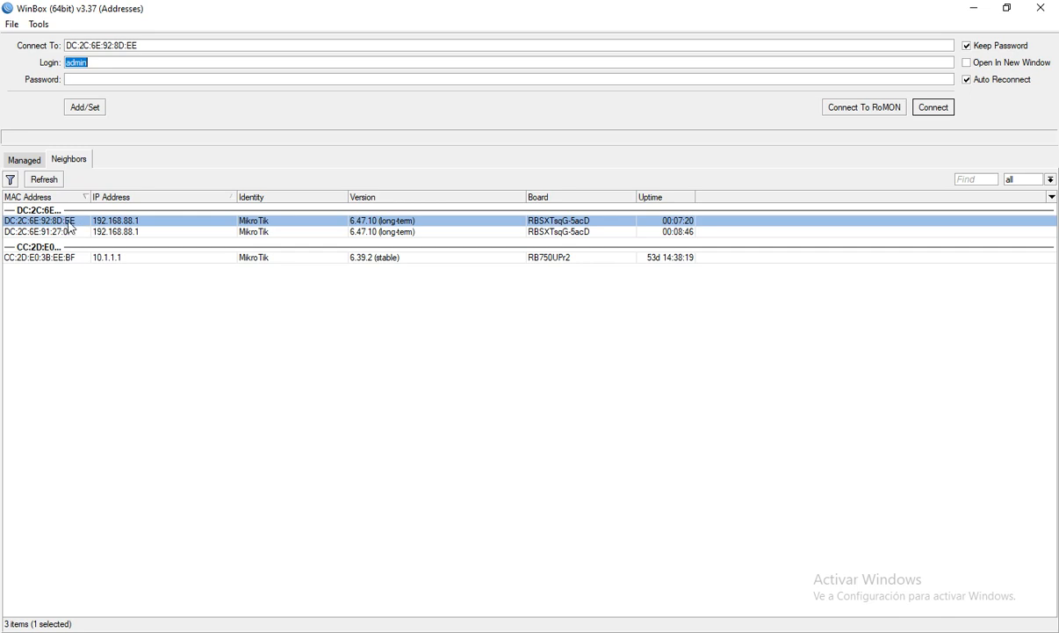
left_click(919, 106)
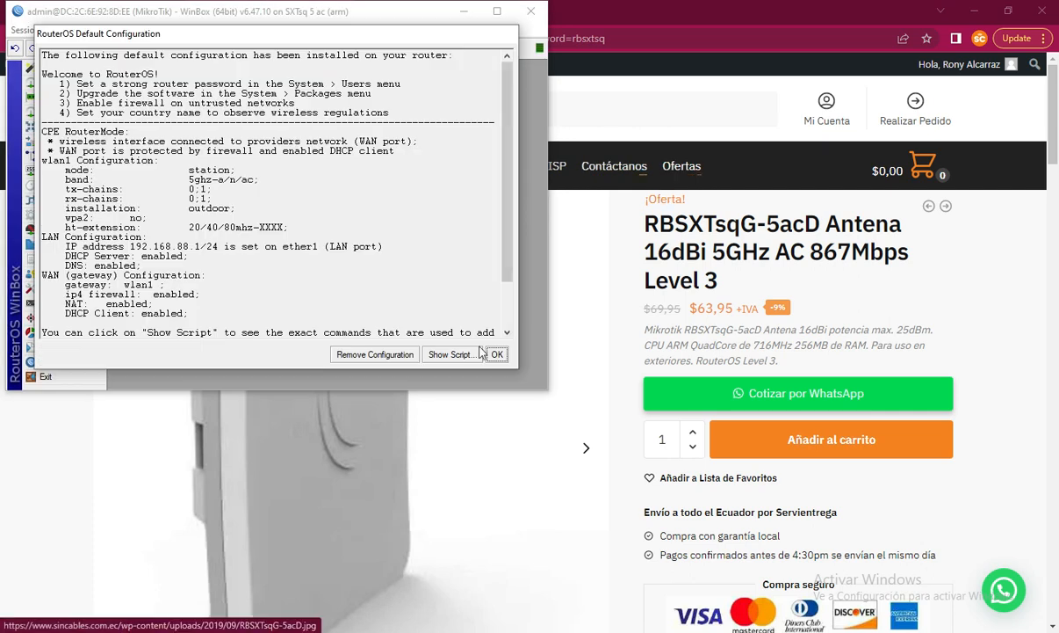
Step: Remove the antenna's default RouterOS configuration and maximize its session window
left_click(401, 352)
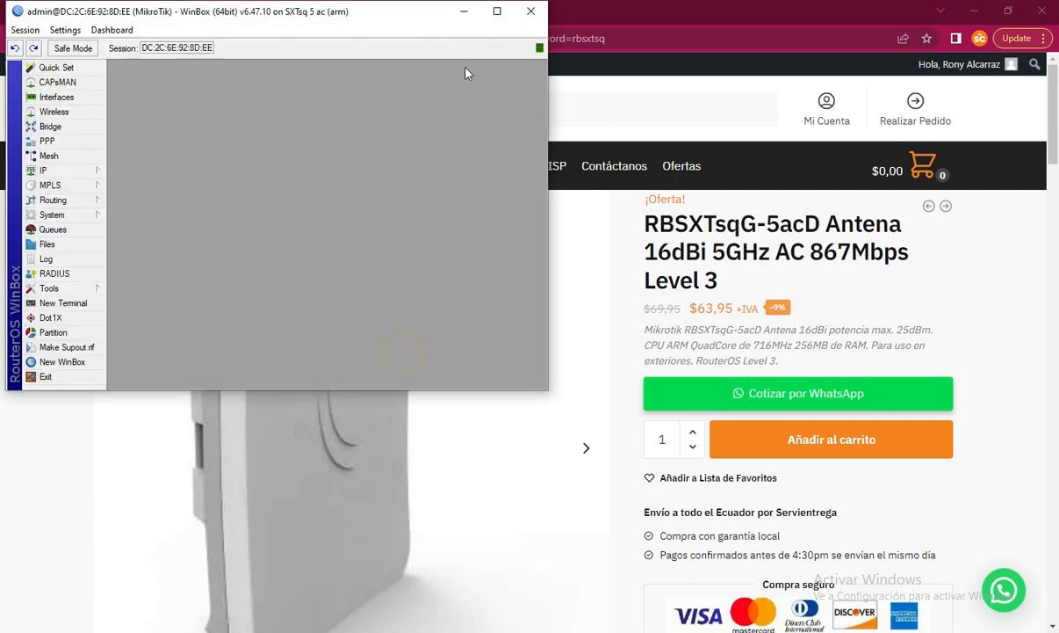
left_click(497, 11)
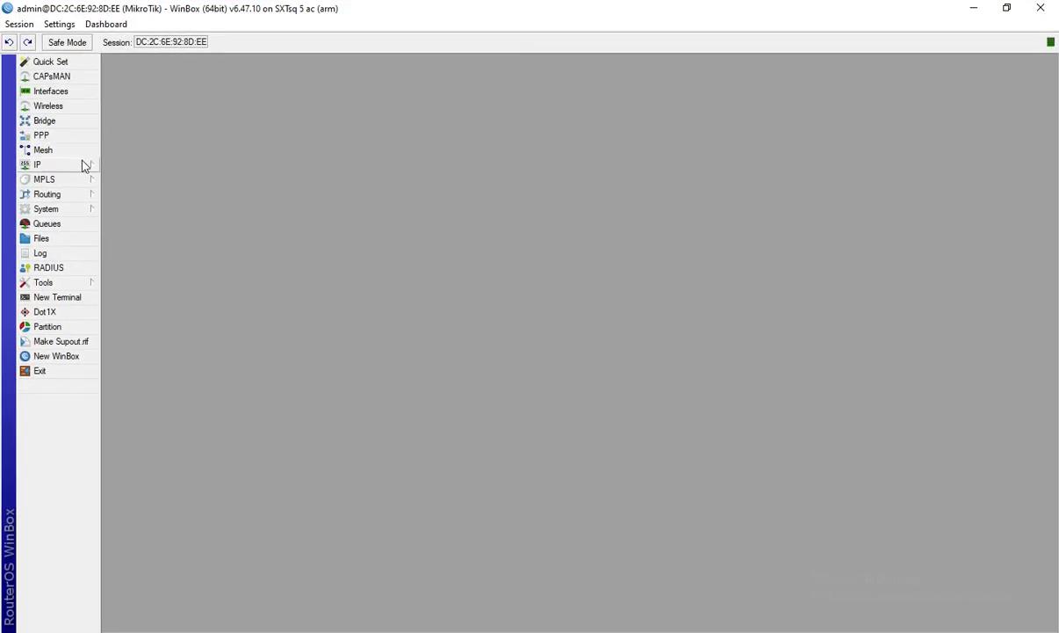
left_click(65, 107)
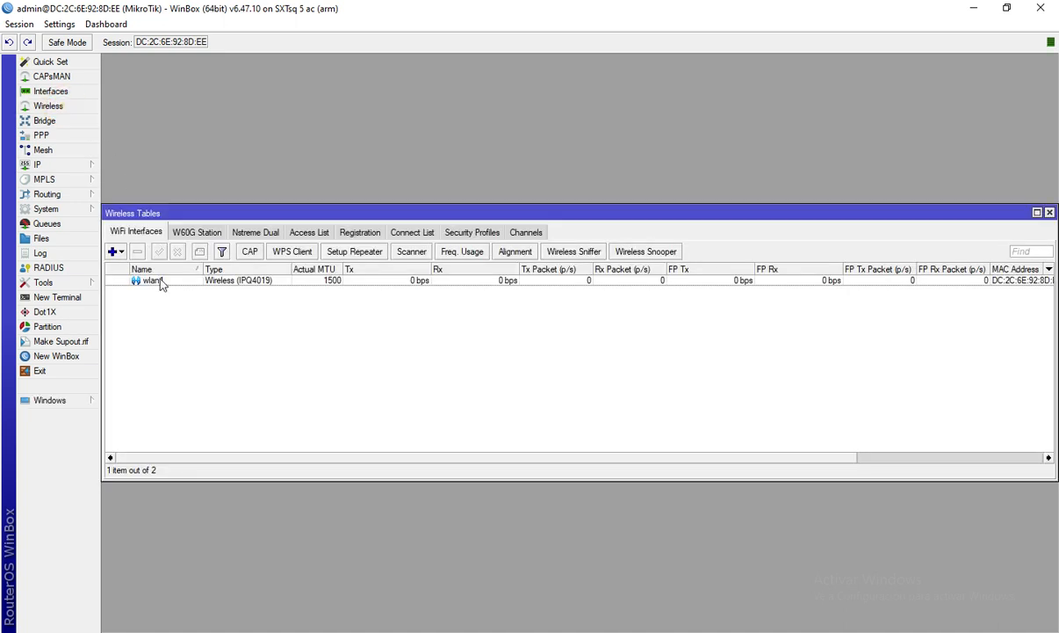
left_click(1050, 213)
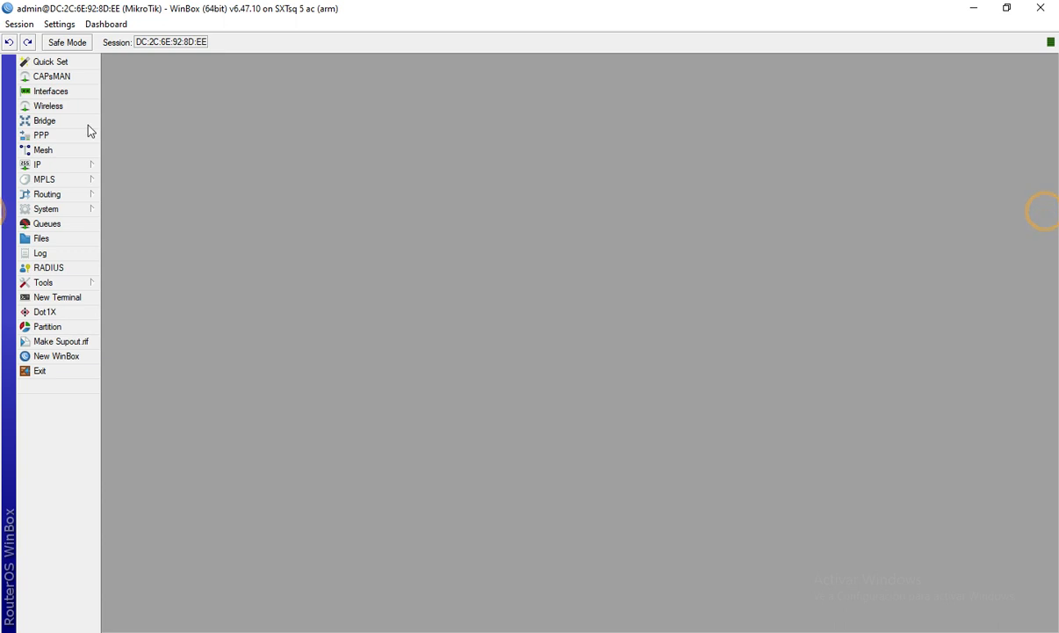
Step: Add a new bridge interface named bridge1 with the default settings
left_click(44, 121)
left_click(112, 251)
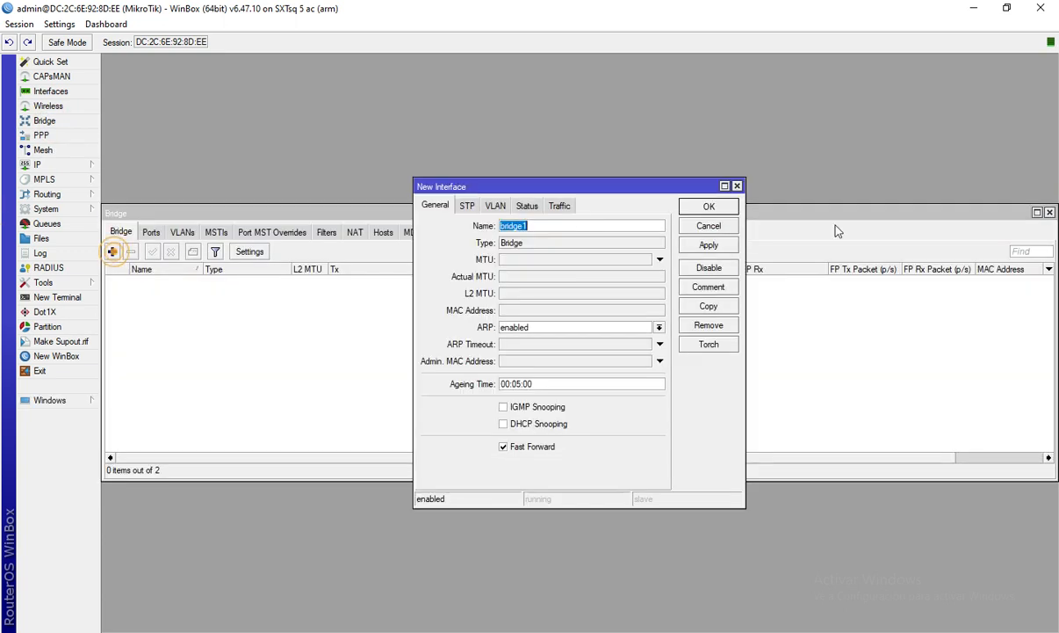
left_click(709, 244)
left_click(709, 206)
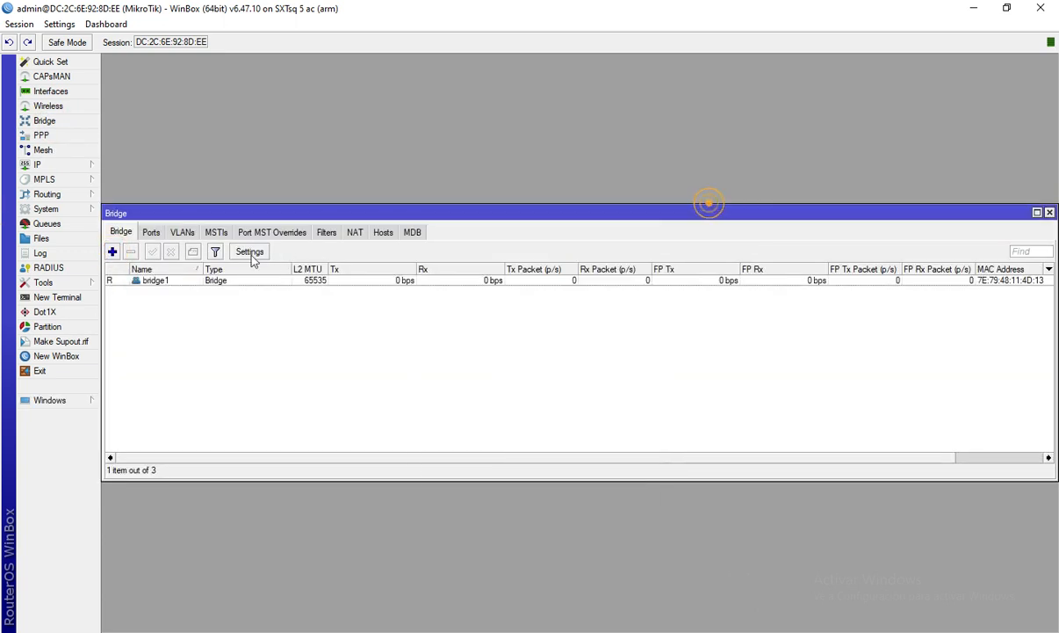
Step: Add the wlan1 interface as a port of bridge1
left_click(152, 233)
left_click(112, 251)
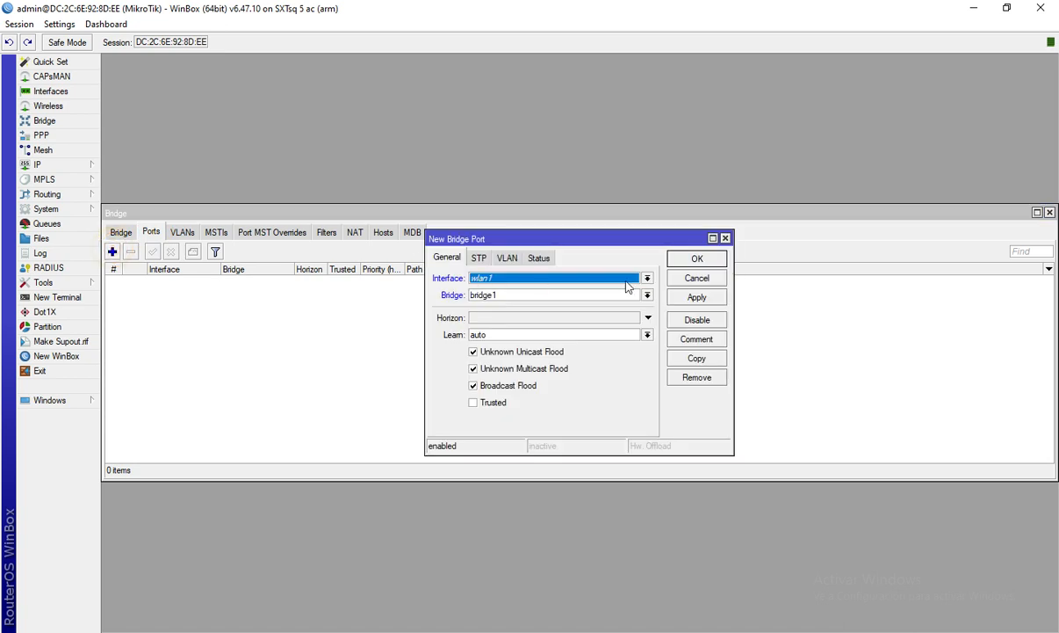
left_click(686, 298)
left_click(690, 260)
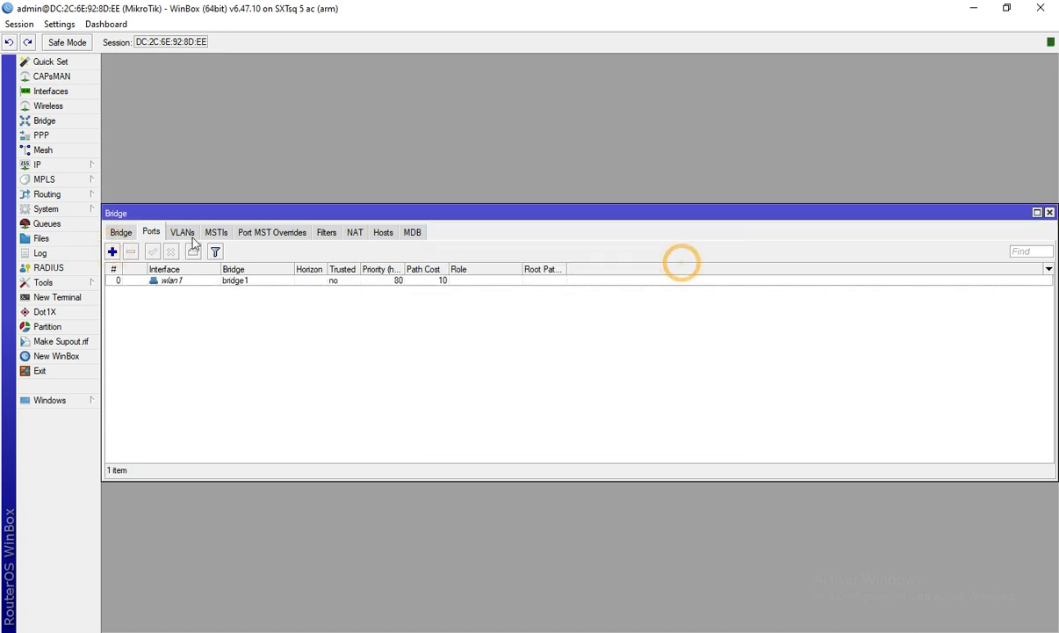
Step: Add the ether1 interface as a second port of bridge1 and close the bridge settings
left_click(112, 252)
left_click(520, 277)
left_click(503, 311)
left_click(698, 297)
left_click(697, 259)
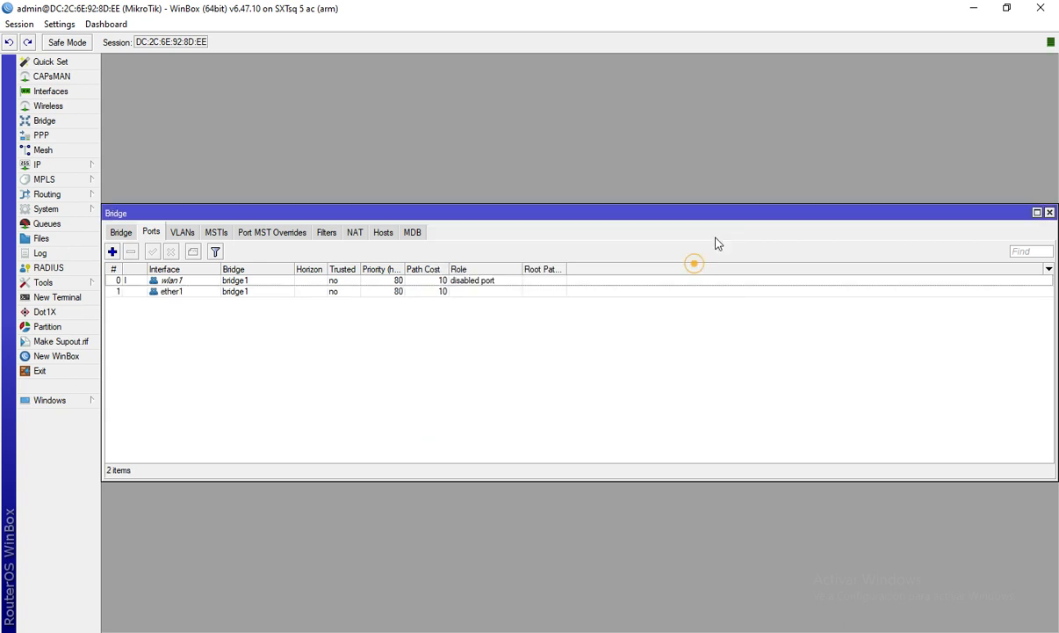
left_click(1050, 213)
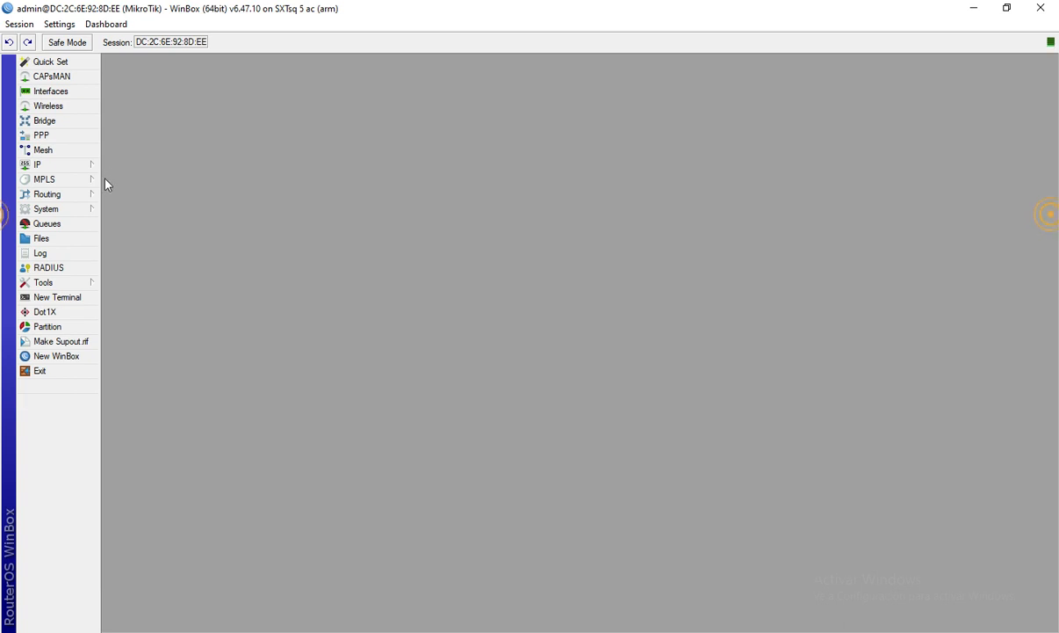
Step: Enable the wlan1 wireless interface
left_click(64, 107)
left_click(149, 281)
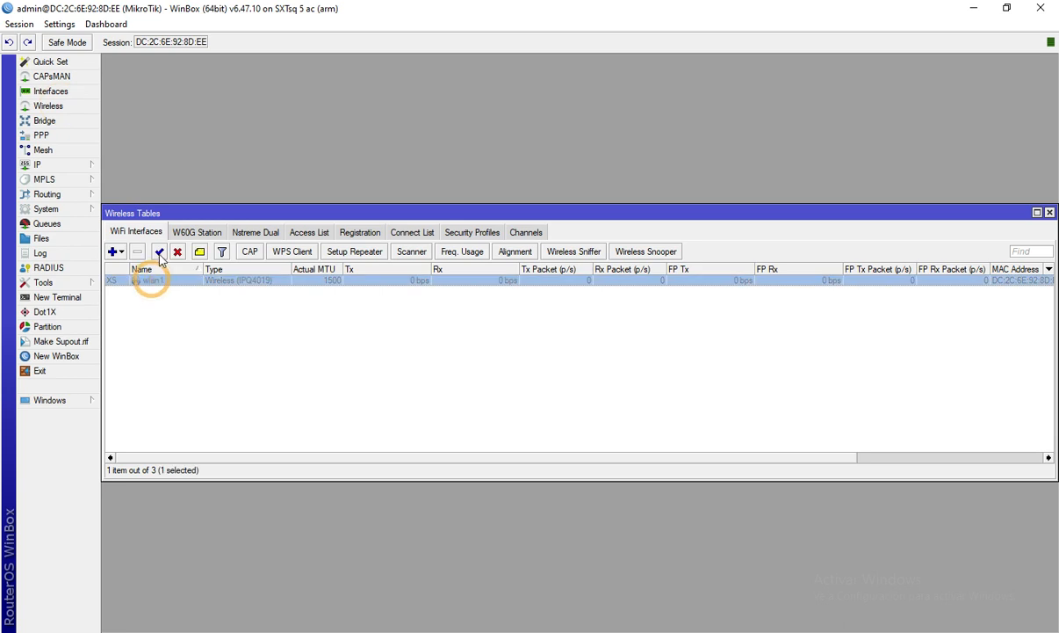
left_click(159, 252)
Step: Set wlan1's wireless mode to bridge and its band to 5GHz-A/N/AC
double_click(167, 279)
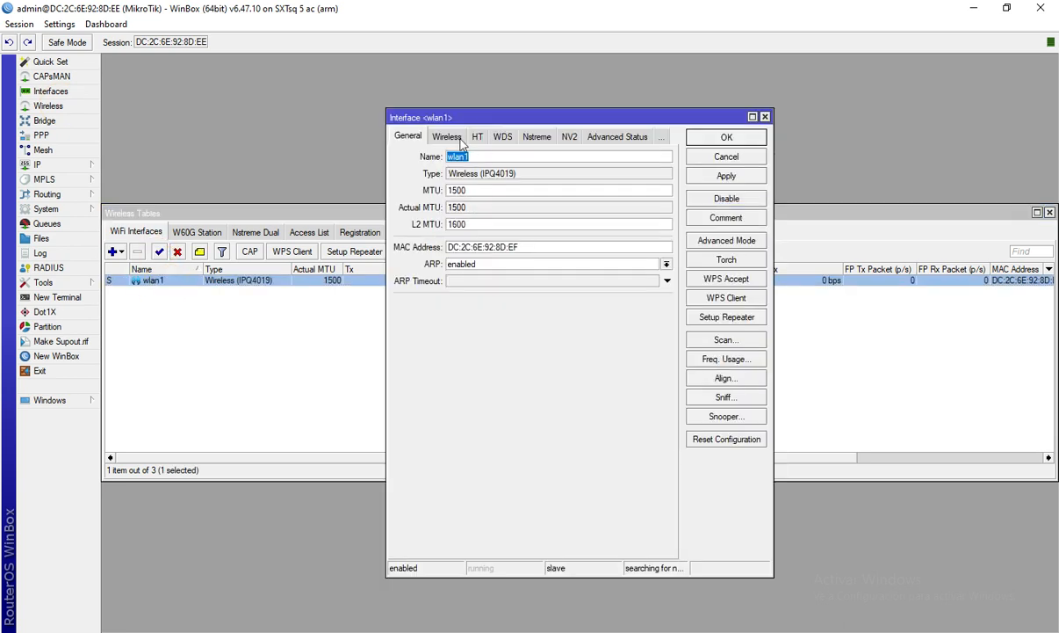
left_click(457, 139)
left_click(525, 157)
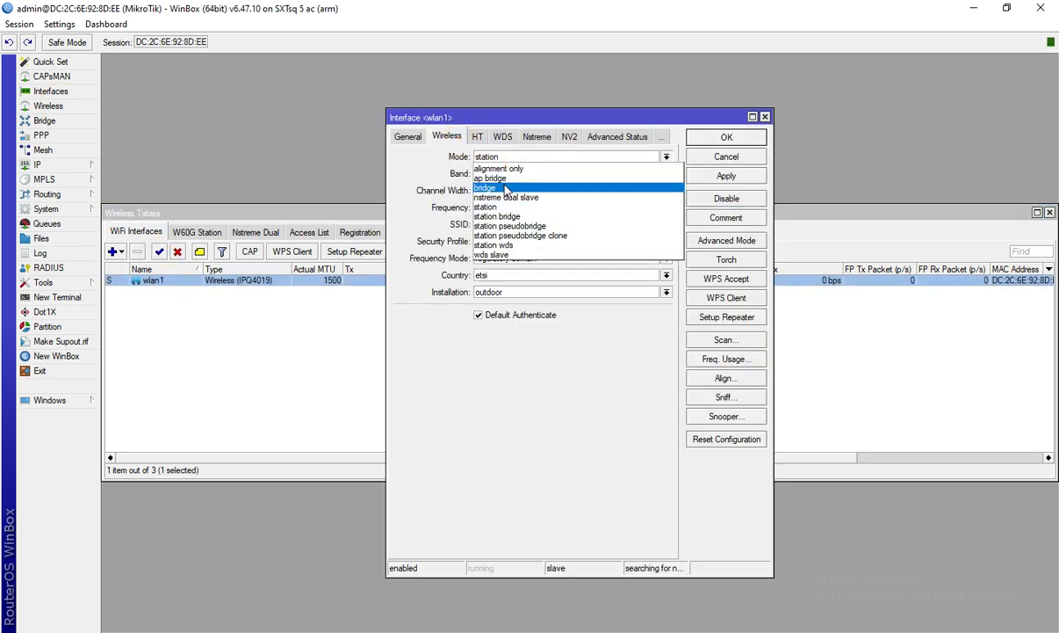
left_click(506, 189)
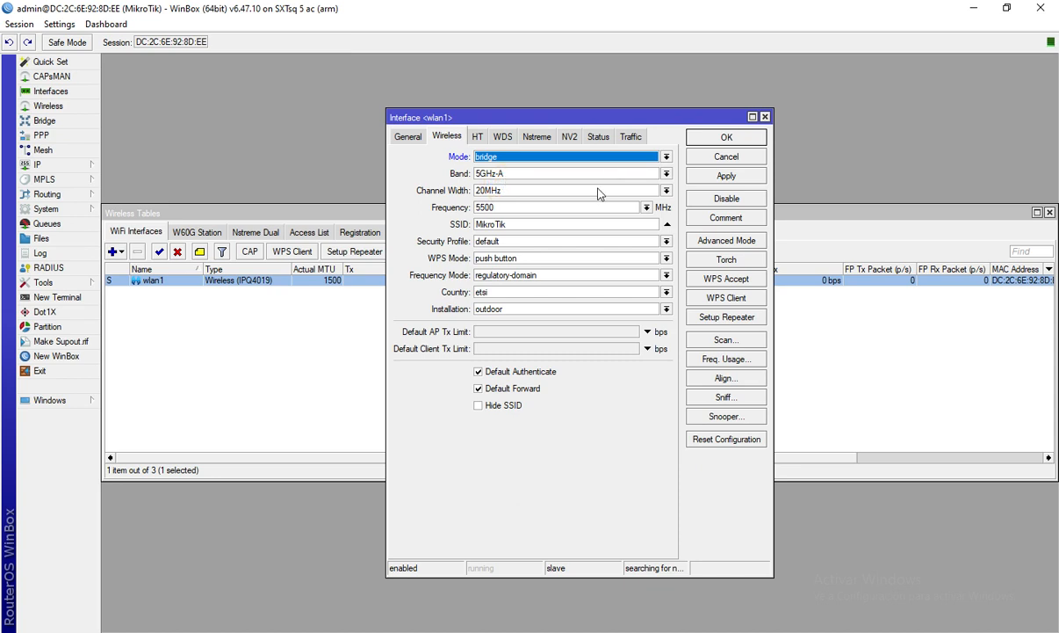
left_click(502, 173)
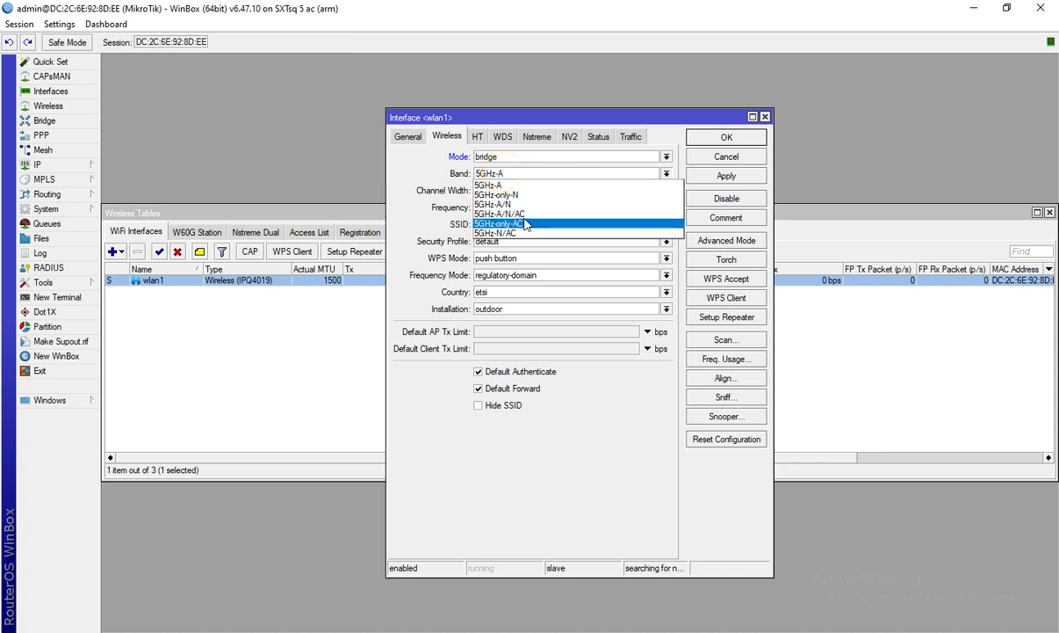
left_click(524, 216)
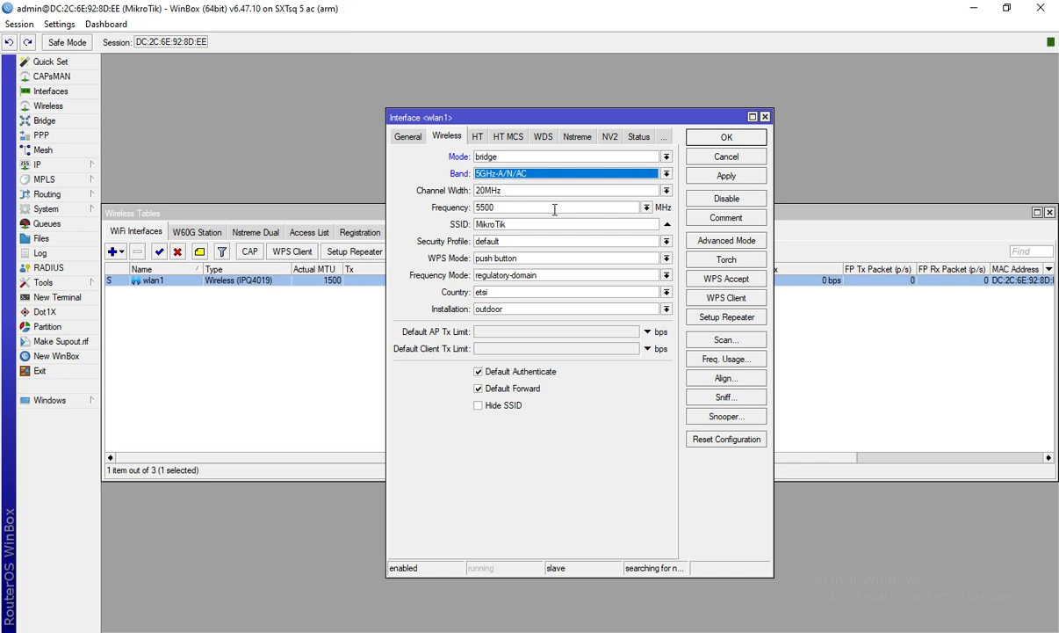
Step: Set wlan1's frequency to auto and its SSID to MikroTik PRUEBA, and apply the wireless settings
left_click(646, 208)
scroll(518, 386, "down", 2)
scroll(513, 391, "down", 4)
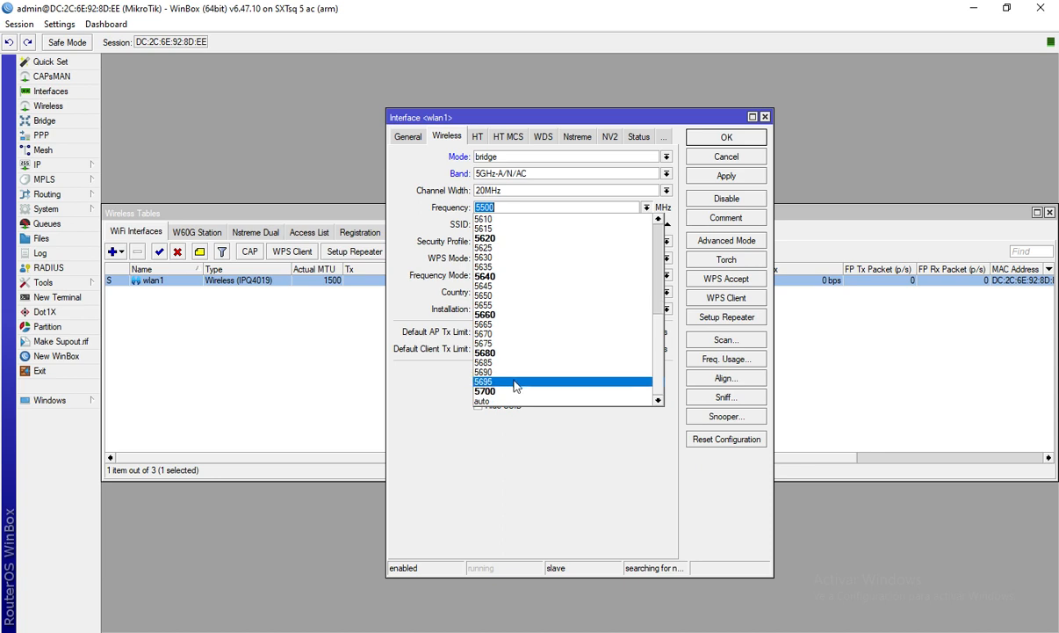
left_click(509, 400)
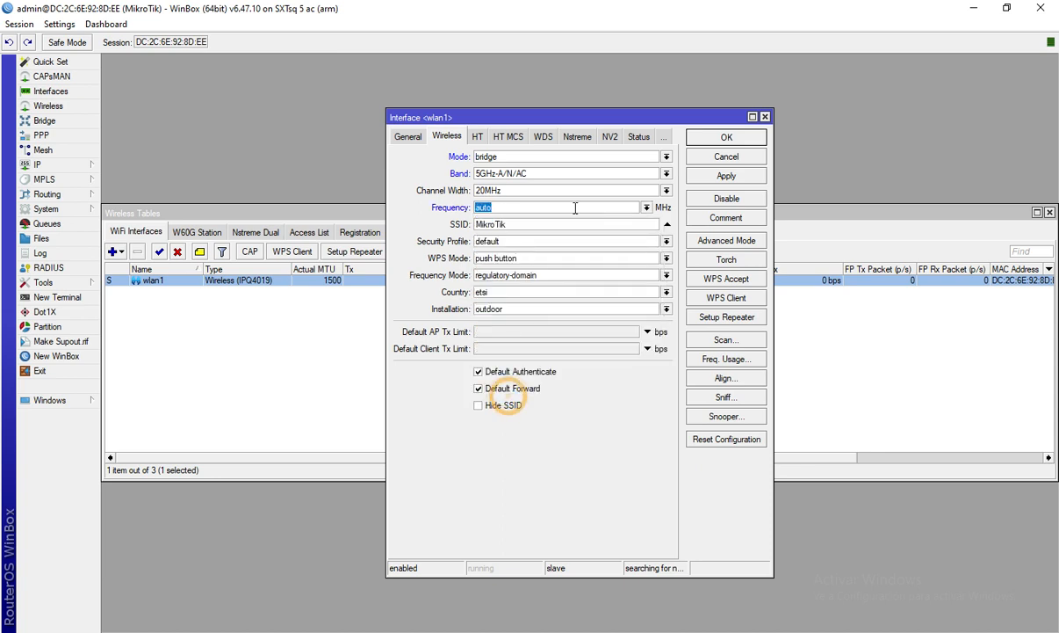
left_click(646, 207)
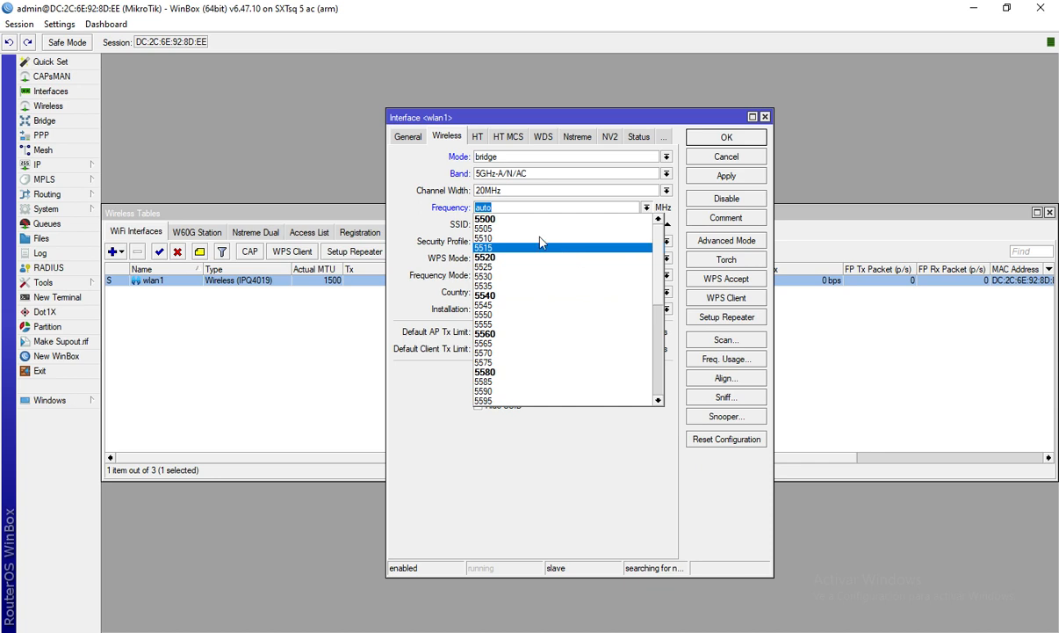
left_click(651, 210)
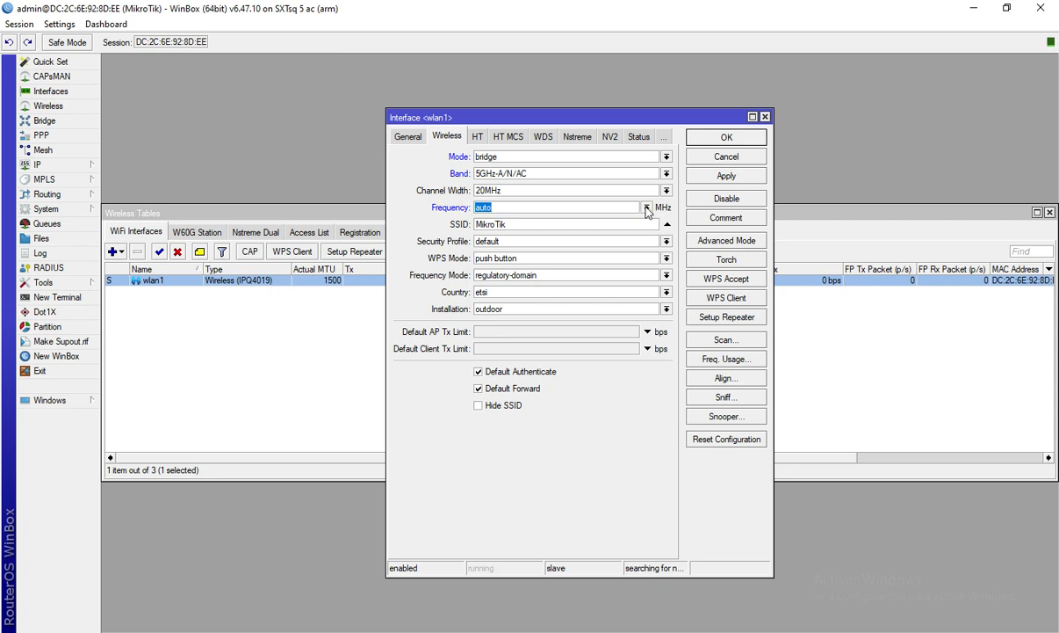
left_click(533, 224)
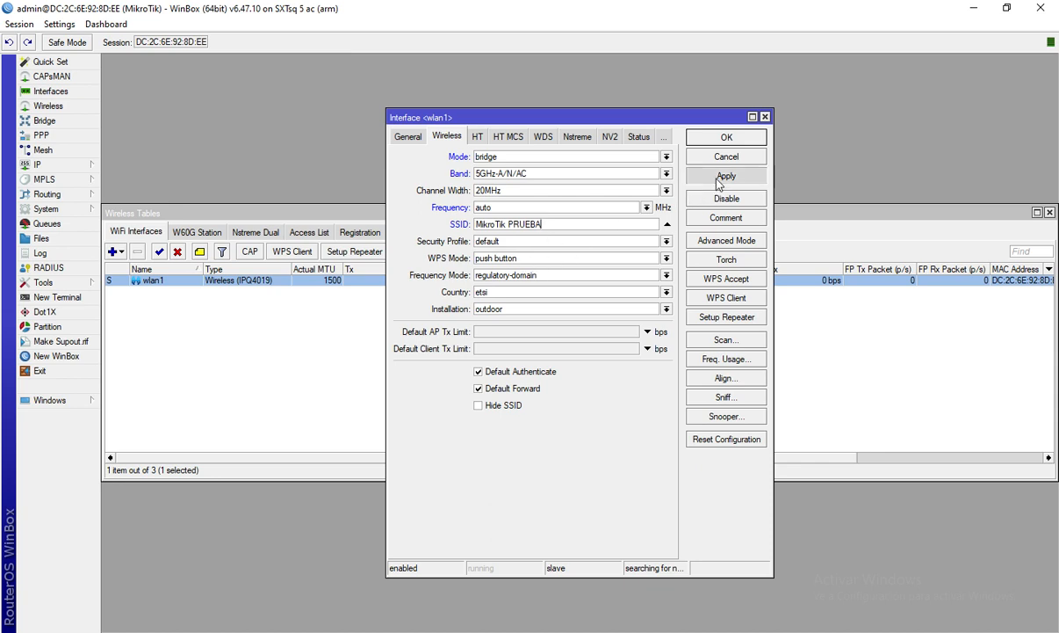
Step: Set the default security profile to dynamic keys mode with WPA PSK and WPA2 PSK authentication
left_click(257, 313)
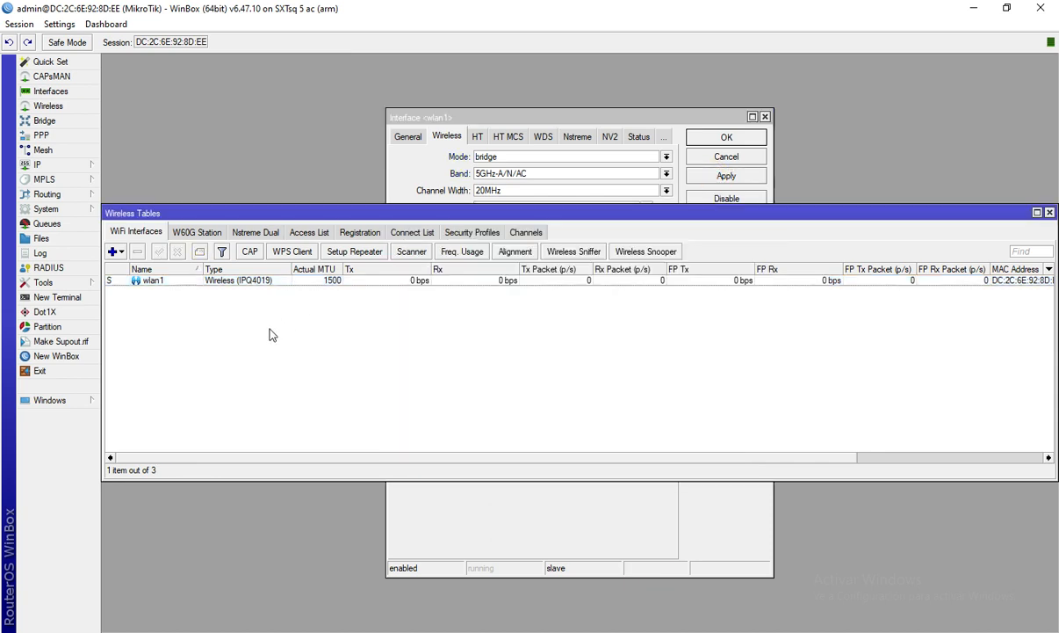
left_click(454, 234)
double_click(138, 282)
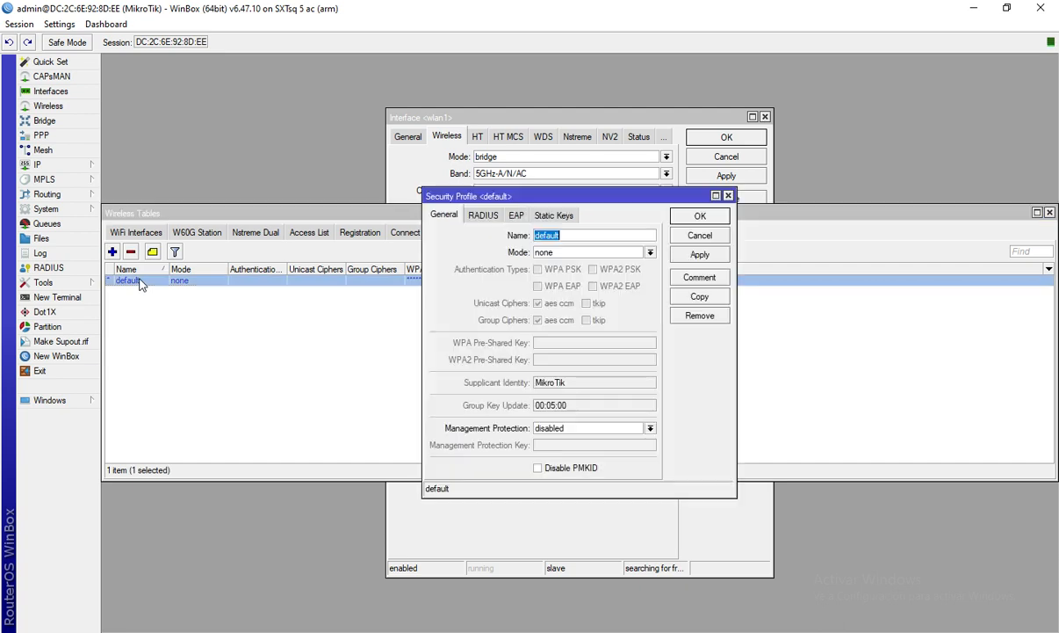
left_click(606, 253)
left_click(575, 261)
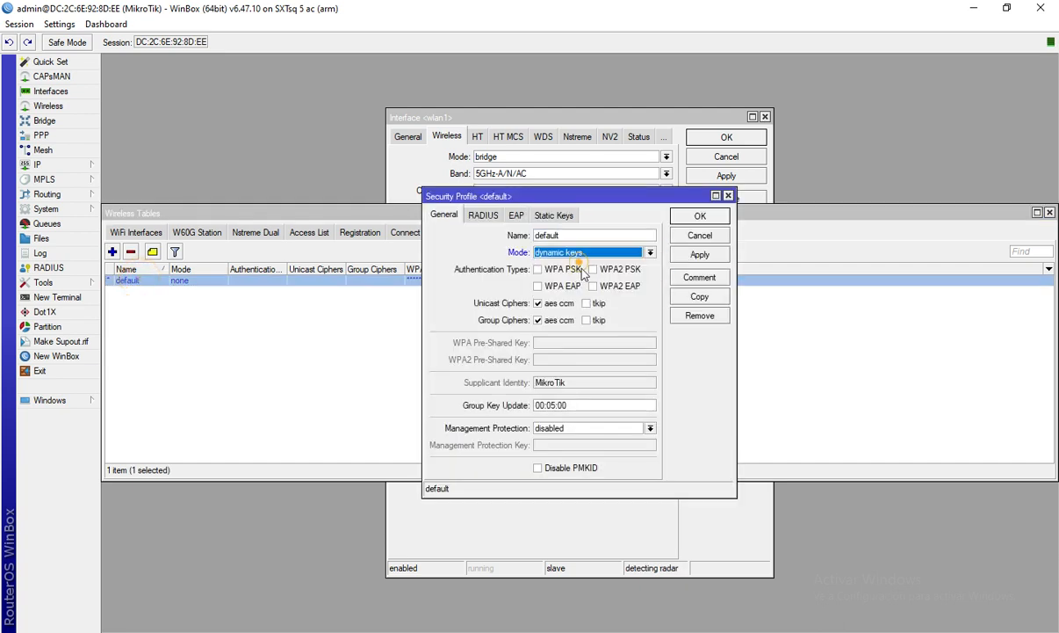
left_click(537, 269)
left_click(593, 269)
Step: Enter the WPA and WPA2 pre-shared keys in the default security profile, turn off password hiding, and save the profile
left_click(551, 343)
type("****************")
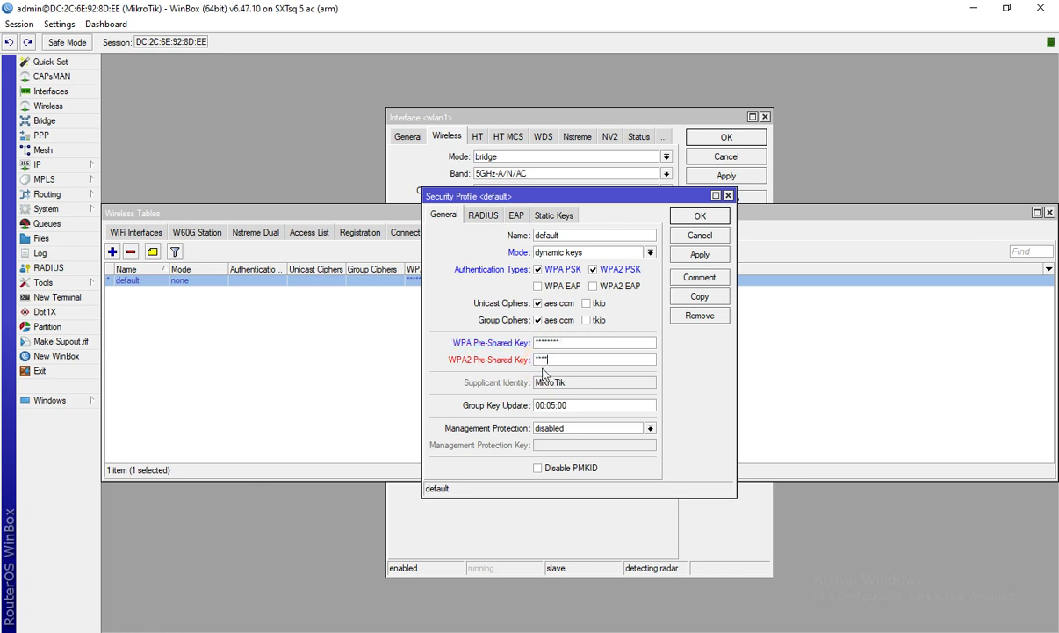
left_click(60, 23)
left_click(96, 58)
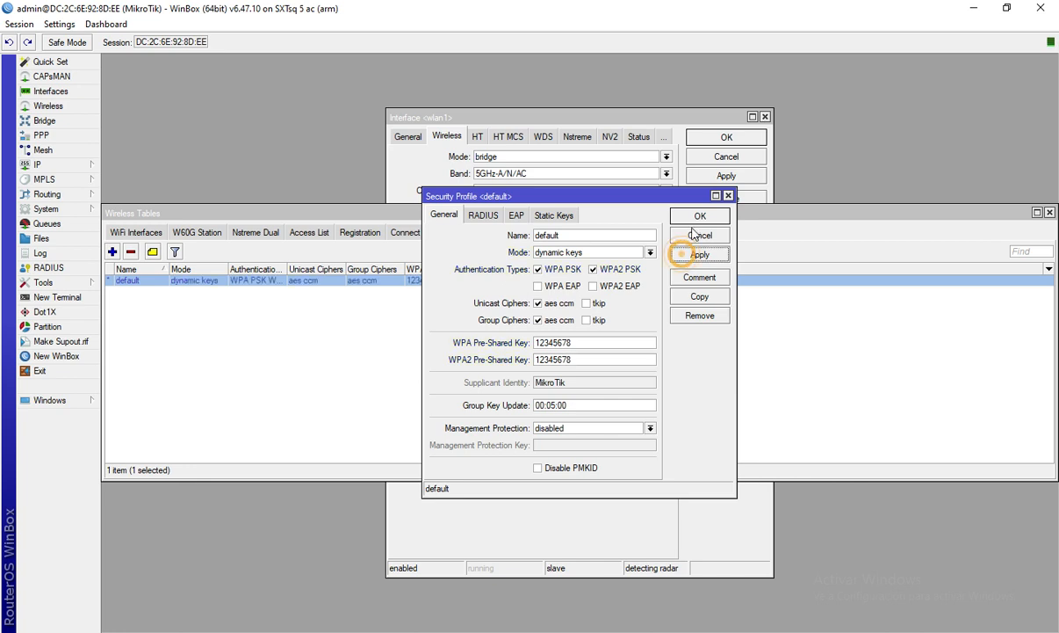
left_click(689, 216)
left_click(516, 119)
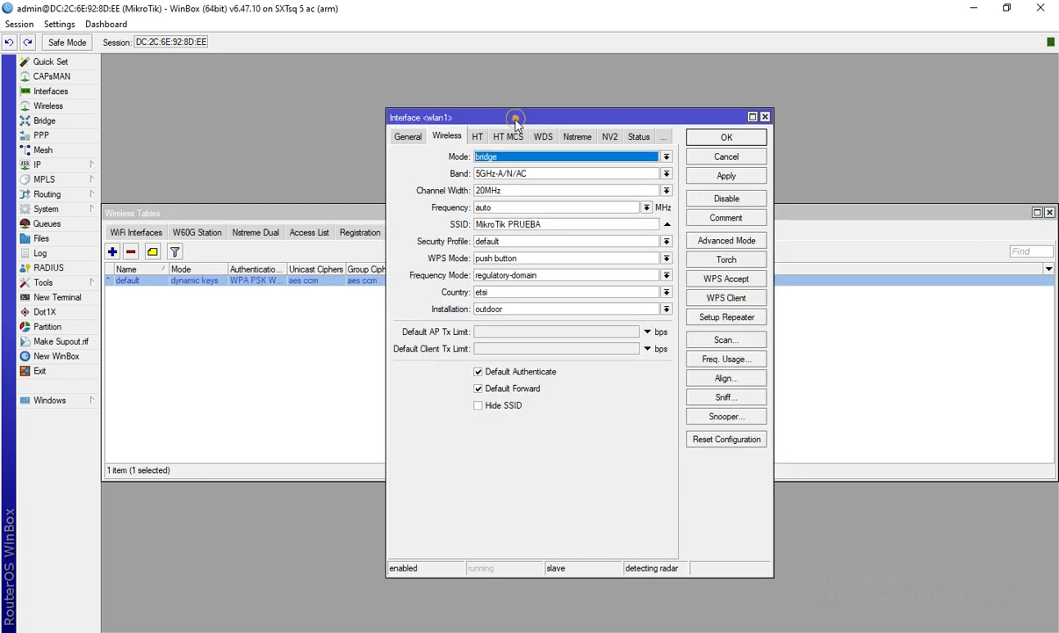
Step: Assign the default security profile to the wlan1 interface and keep regulatory-domain as its frequency mode
left_click(486, 242)
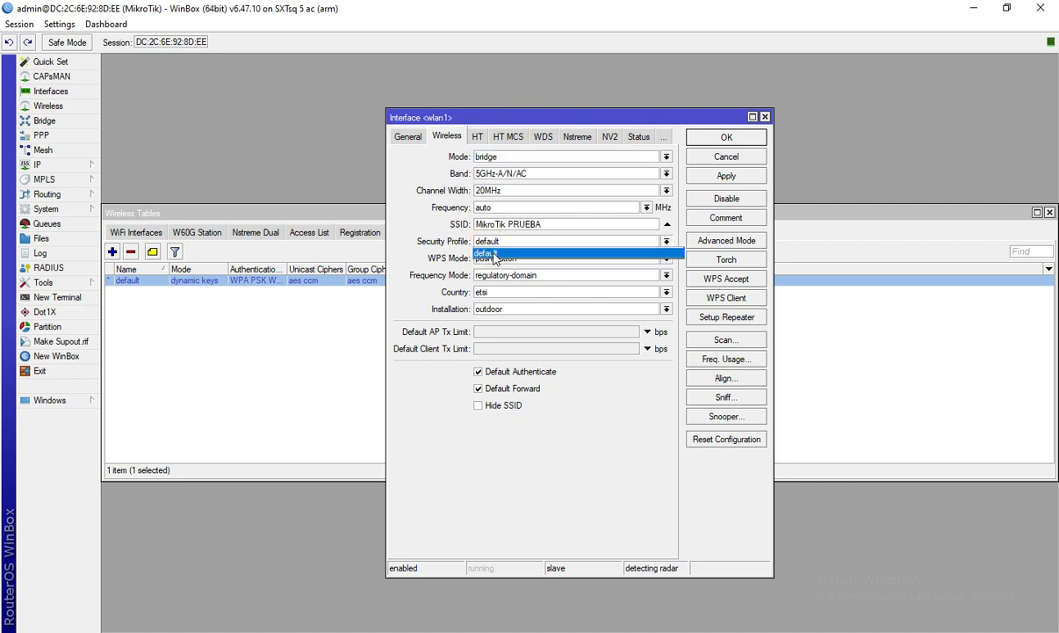
left_click(494, 255)
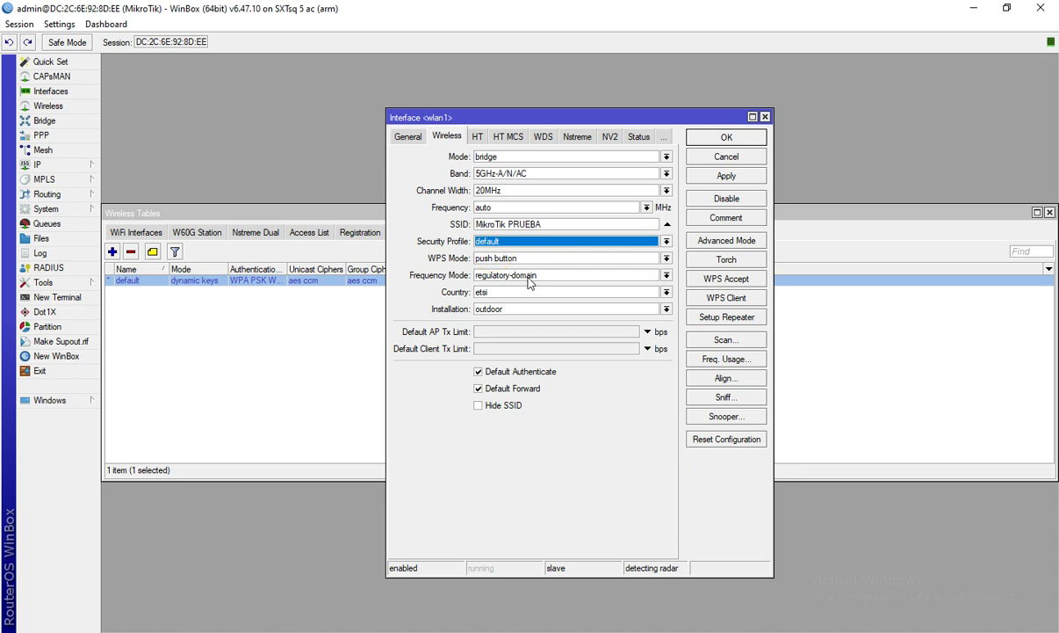
left_click(520, 286)
left_click(503, 290)
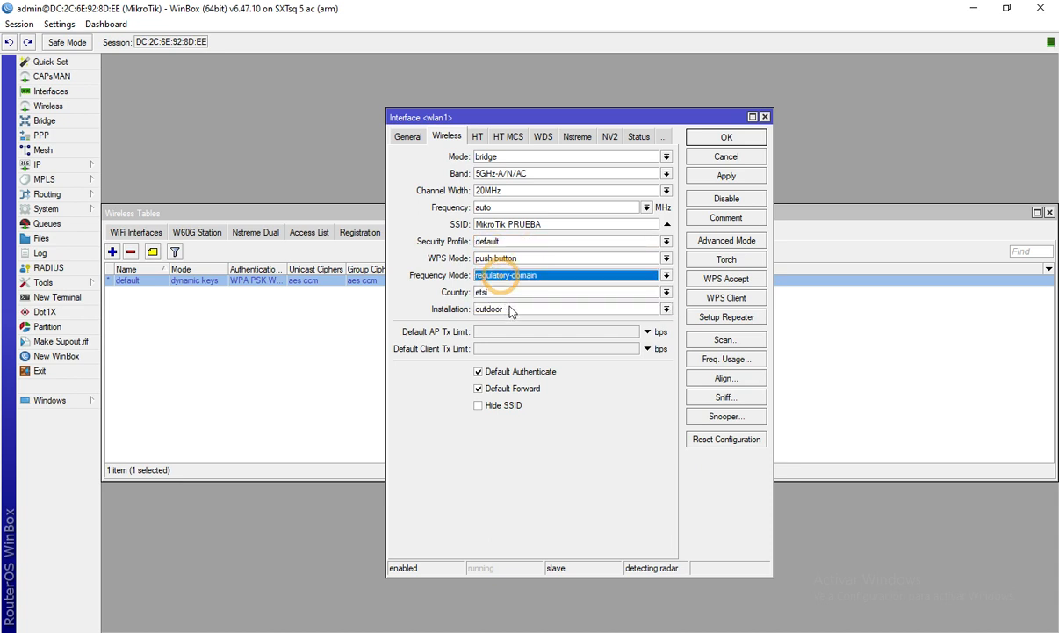
Step: Show wlan1's advanced wireless settings, set the wireless protocol to 802.11, and save the interface
left_click(716, 239)
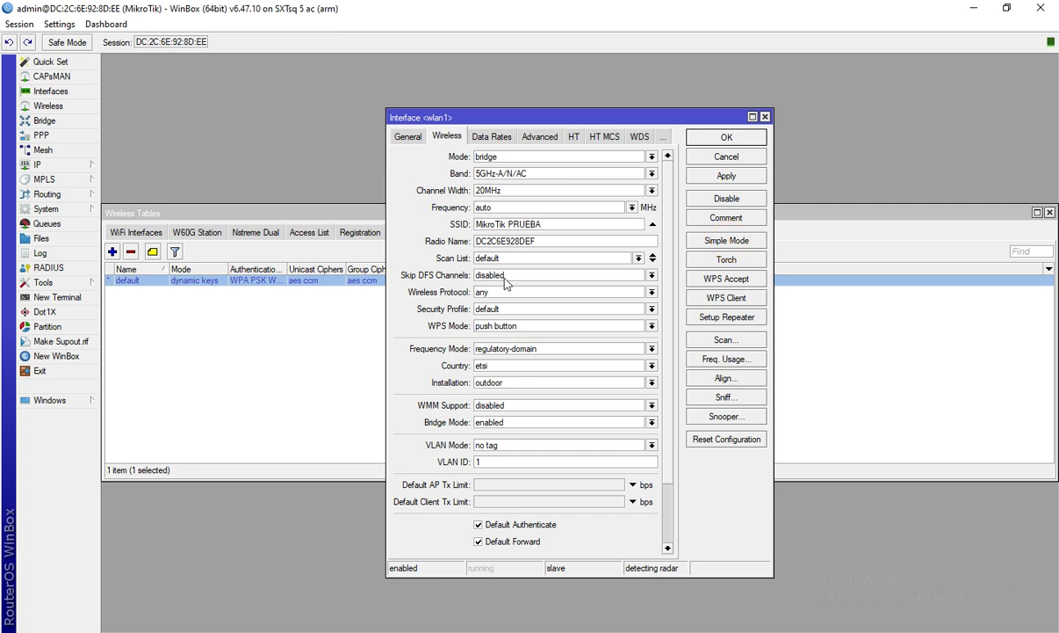
left_click(506, 293)
left_click(513, 304)
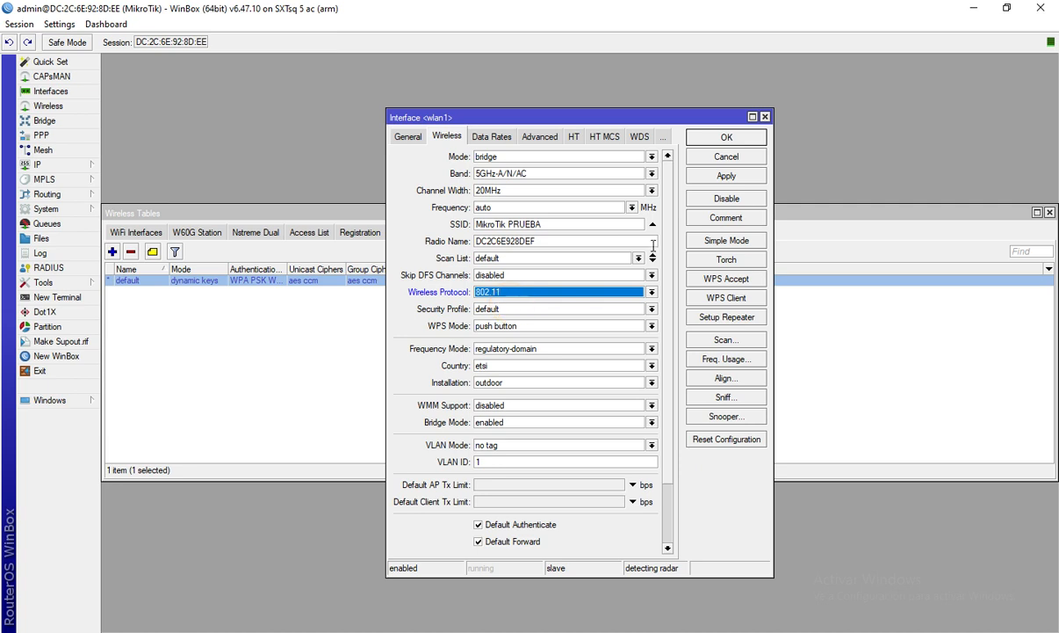
left_click(726, 176)
left_click(727, 137)
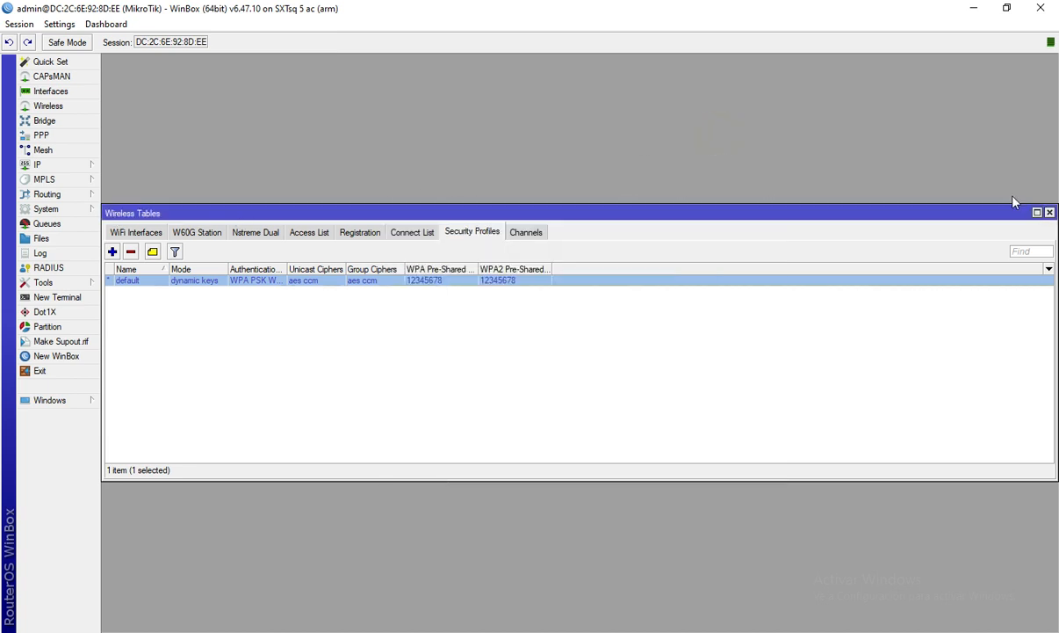
left_click(1050, 213)
Step: Add a DHCP client on bridge1 and check the IP address it receives
left_click(79, 165)
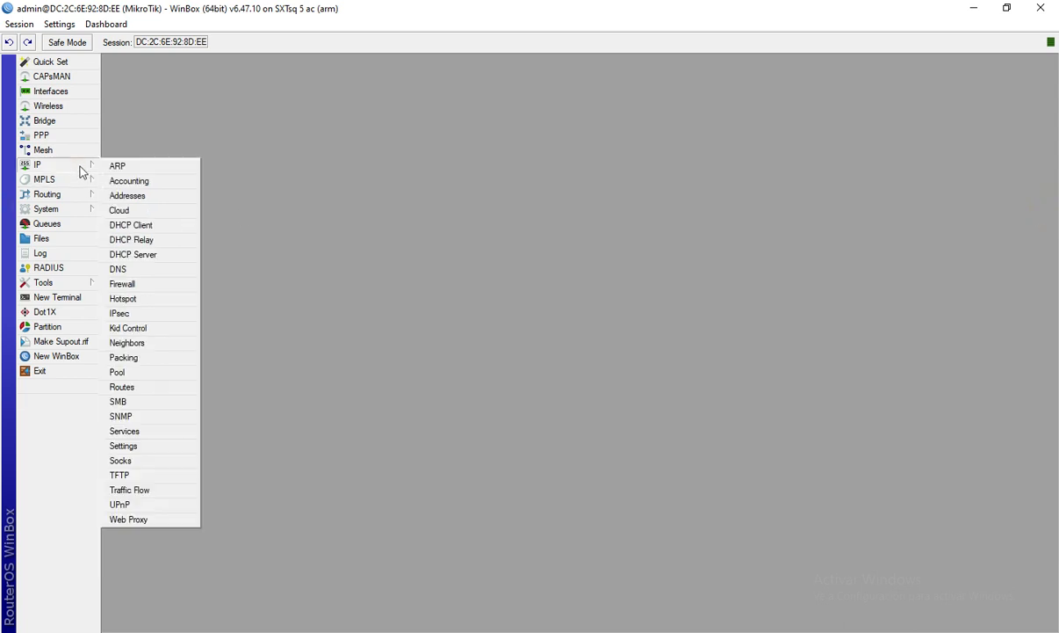
left_click(138, 227)
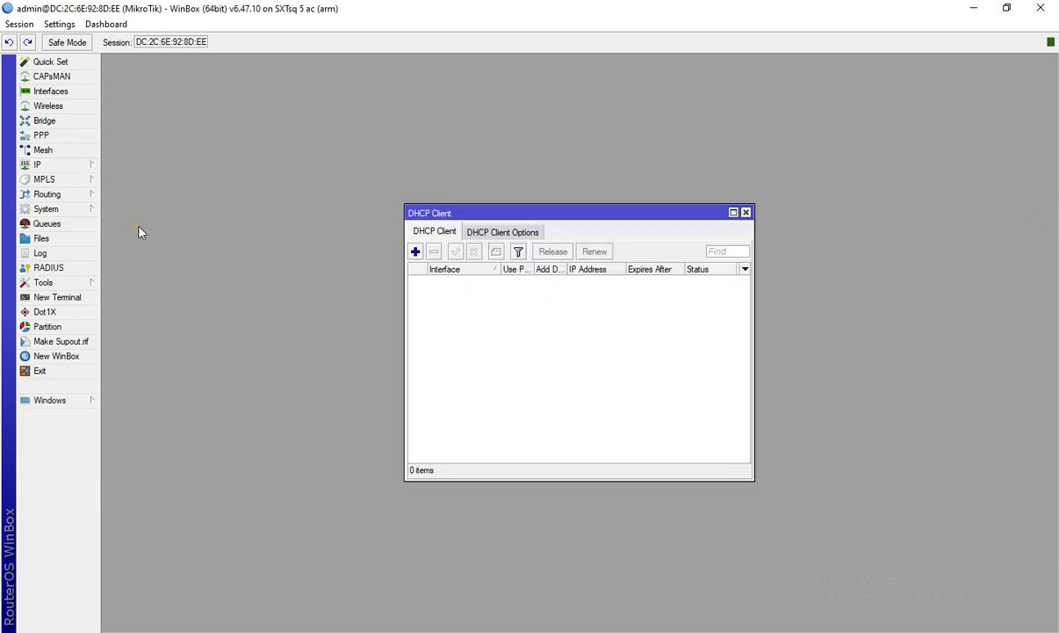
left_click(416, 252)
left_click(626, 274)
left_click(621, 284)
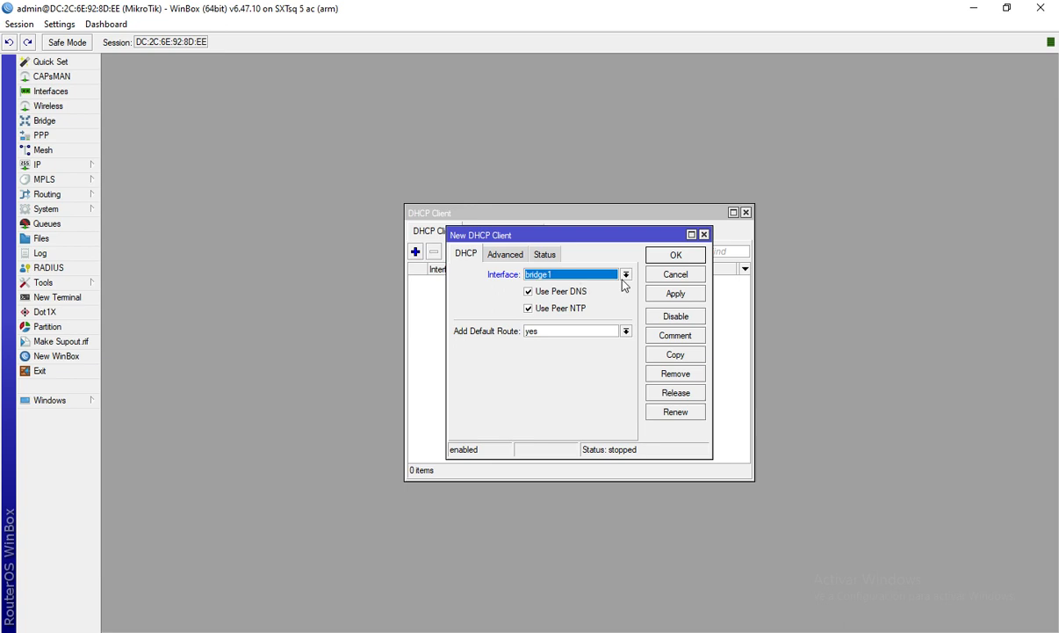
left_click(668, 254)
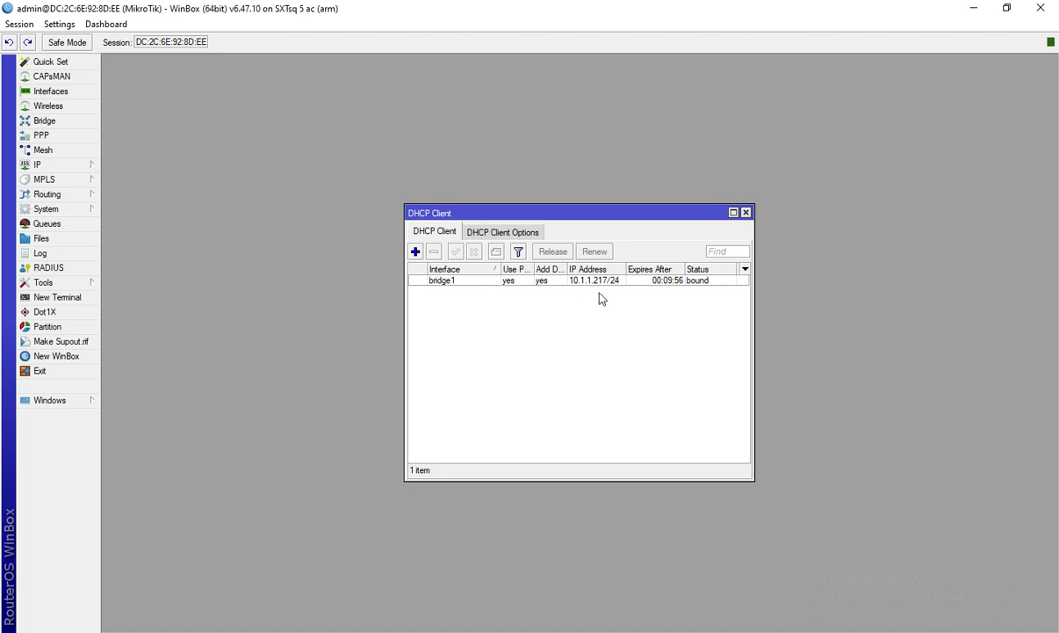
left_click(586, 282)
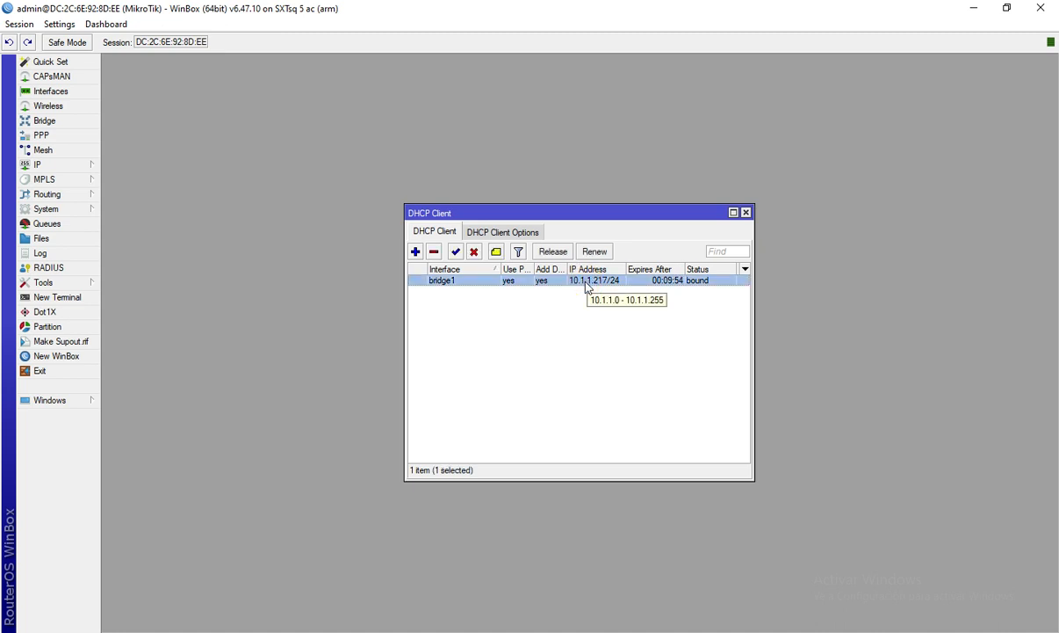
left_click(746, 213)
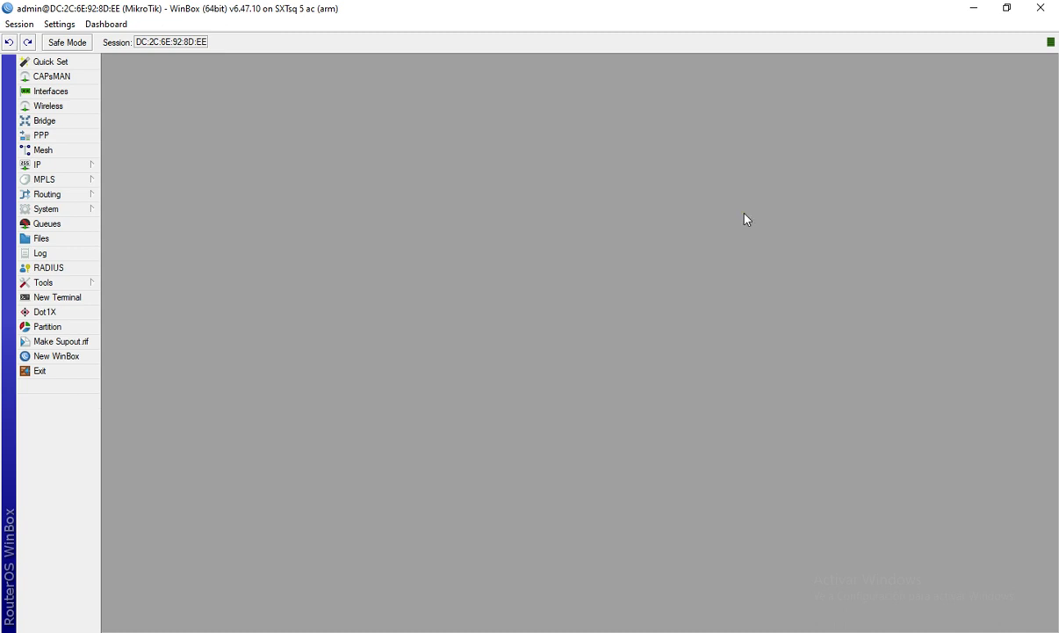
Step: Switch the connection to the second RBSXTsqG-5acD antenna, DC:2C:6E:91:27:0F, and remove its default configuration
left_click(1041, 8)
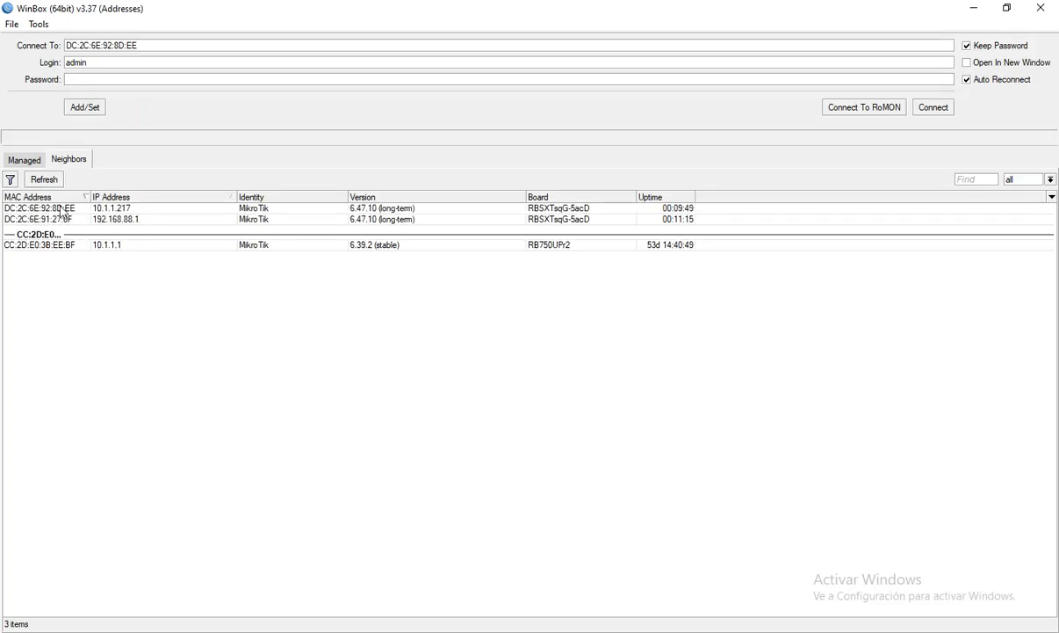
left_click(51, 219)
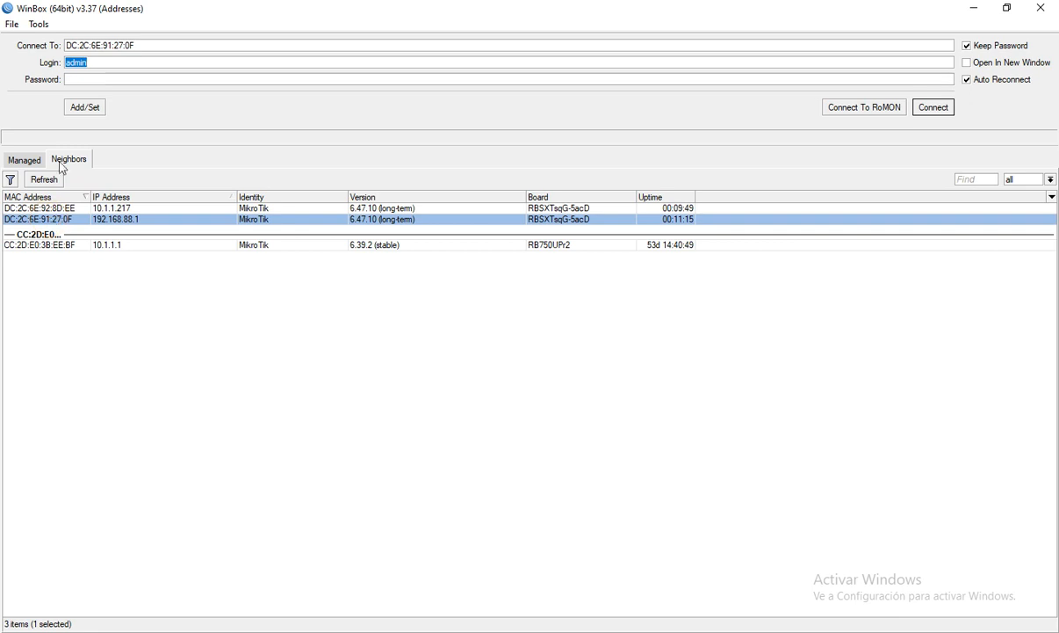
left_click(921, 108)
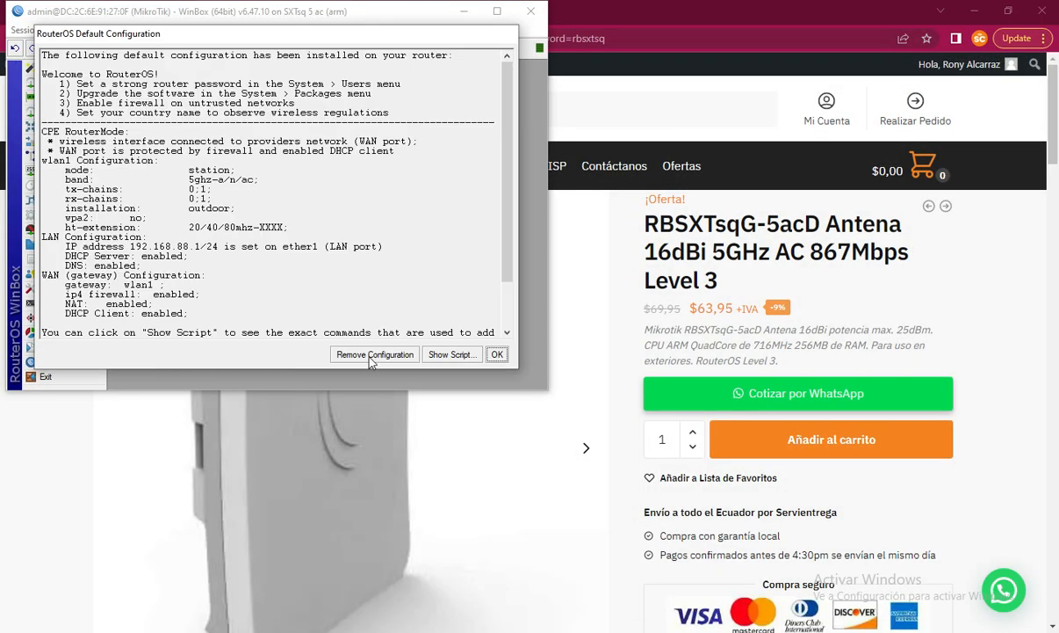
left_click(368, 355)
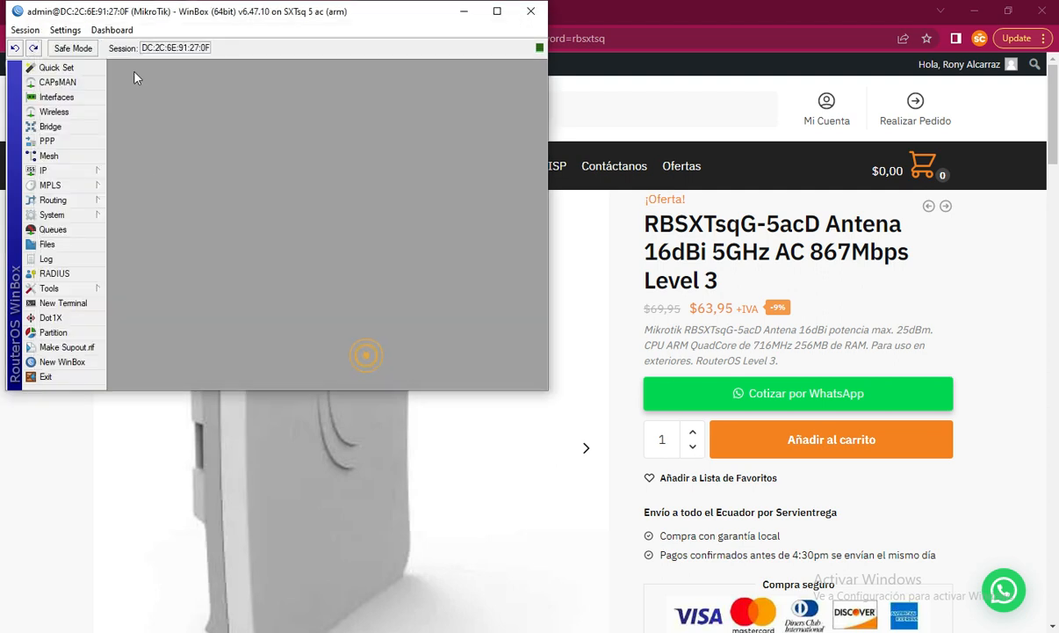
left_click(497, 11)
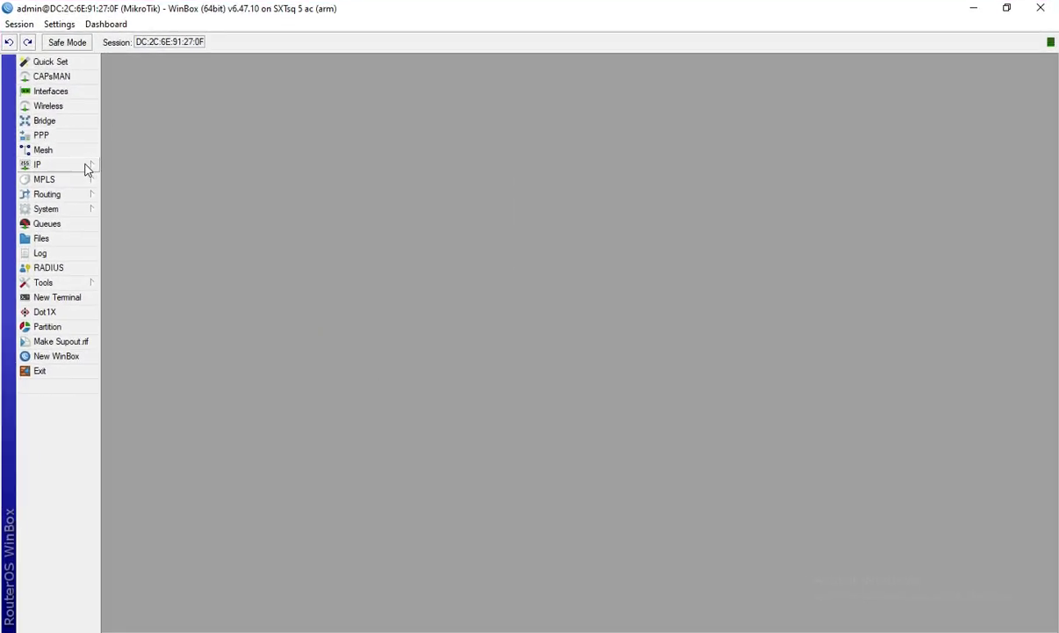
Step: Create a bridge interface named bridge1 with the default settings on the second antenna
left_click(62, 122)
left_click(112, 251)
left_click(709, 206)
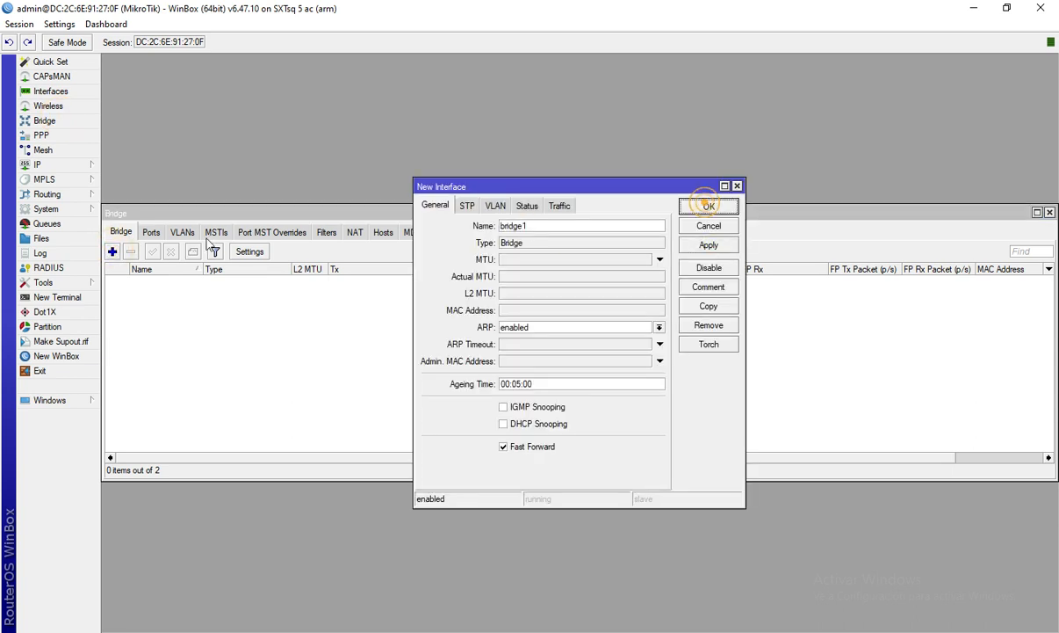
Step: Add wlan1 and ether1 as ports of bridge1
left_click(150, 232)
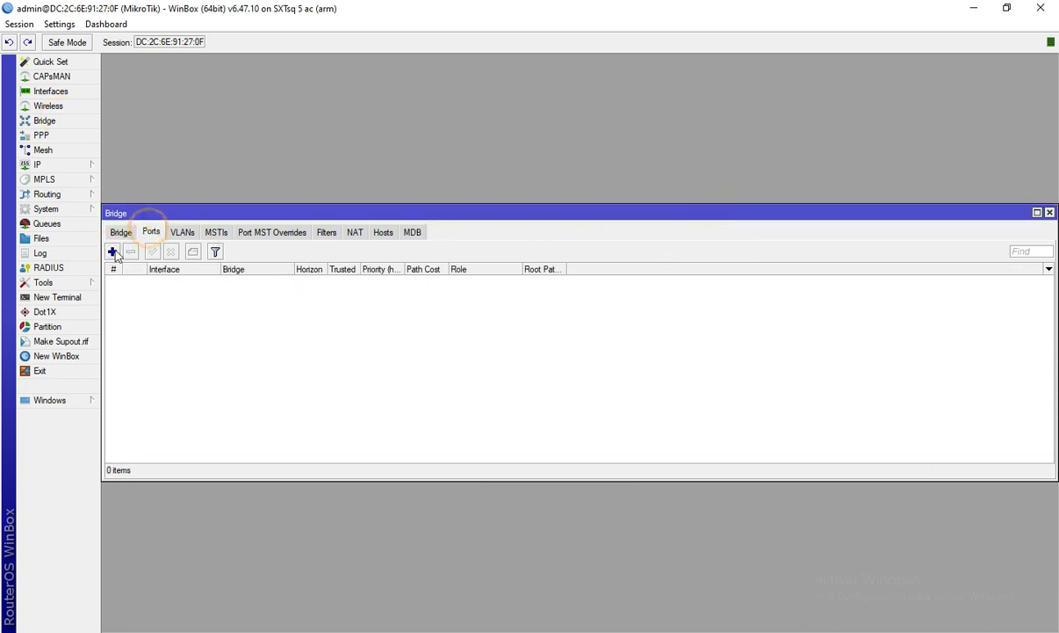
left_click(112, 251)
left_click(690, 259)
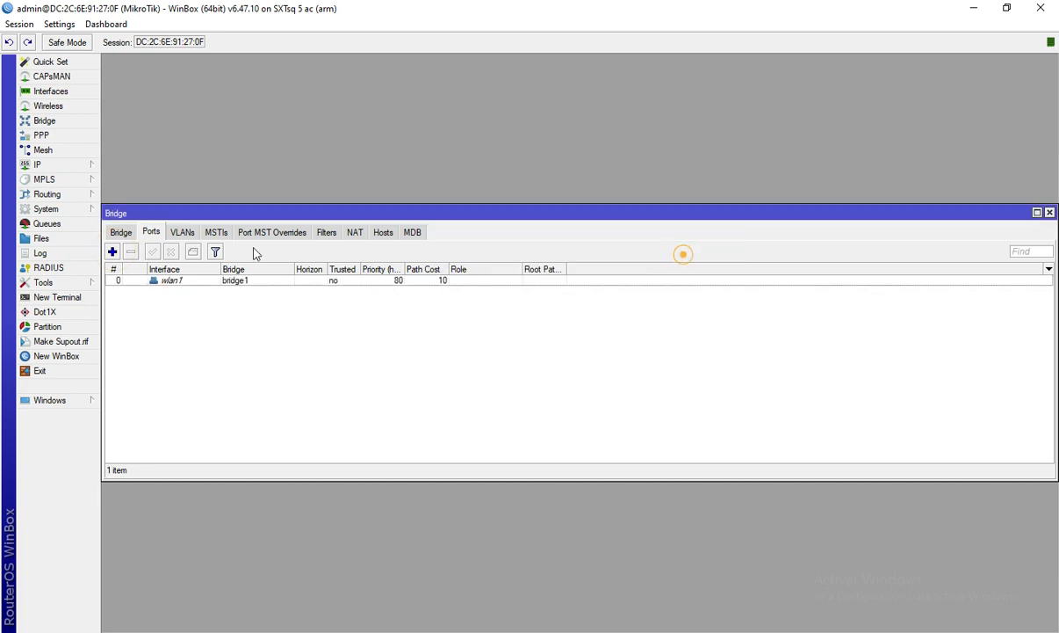
left_click(113, 251)
left_click(572, 280)
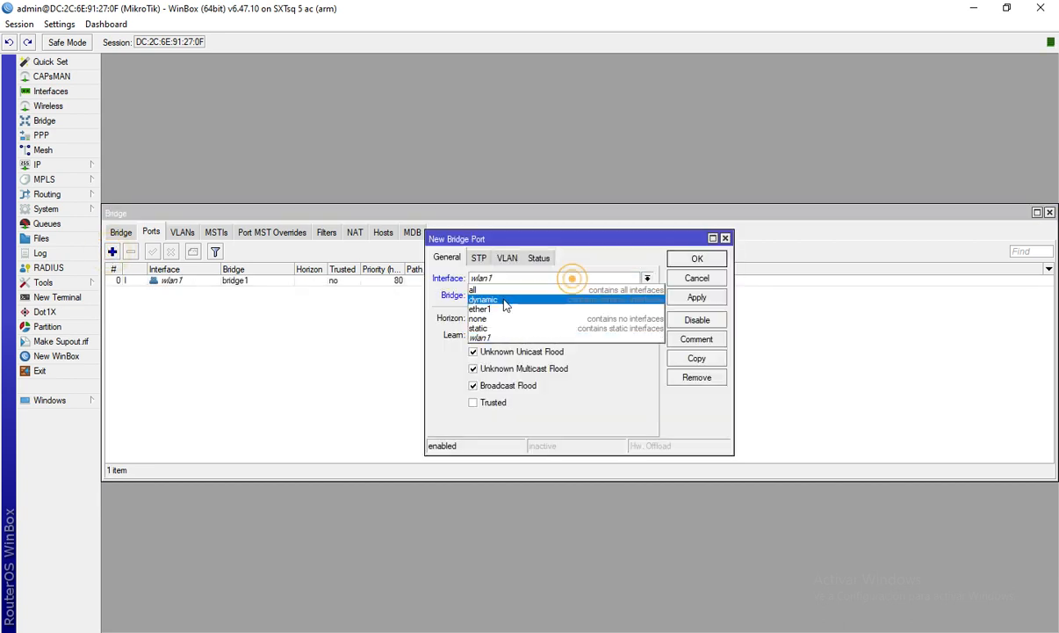
left_click(501, 306)
left_click(694, 258)
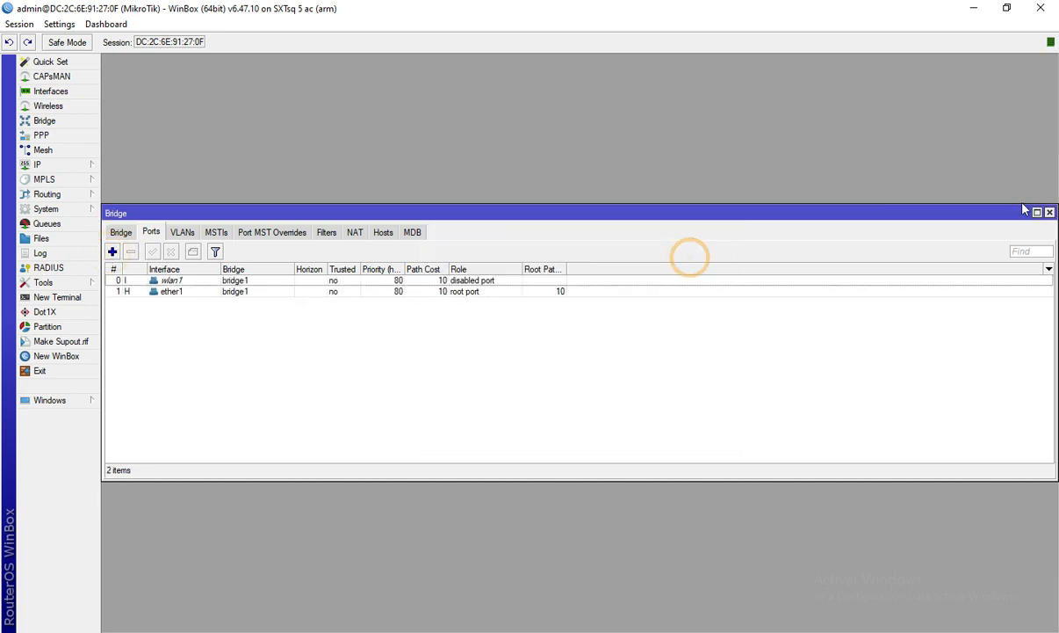
left_click(1050, 212)
Step: Enable the wlan1 wireless interface on the second antenna
left_click(48, 105)
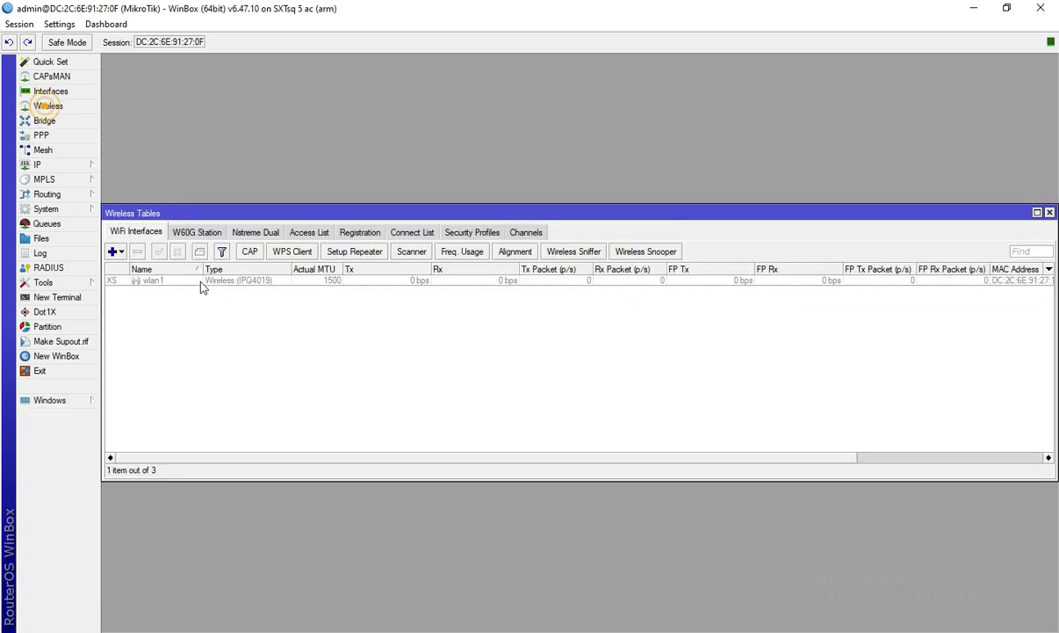
left_click(143, 280)
left_click(159, 252)
Step: Set the second antenna's wlan1 to station bridge mode and its band to 5GHz-A/N/AC
double_click(151, 280)
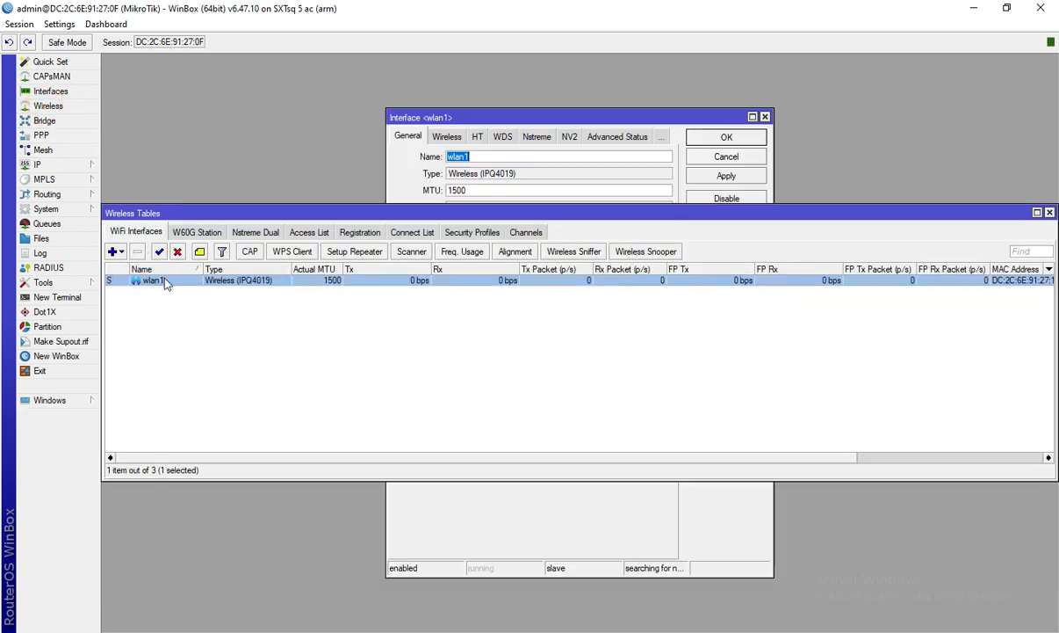
left_click(445, 138)
left_click(510, 157)
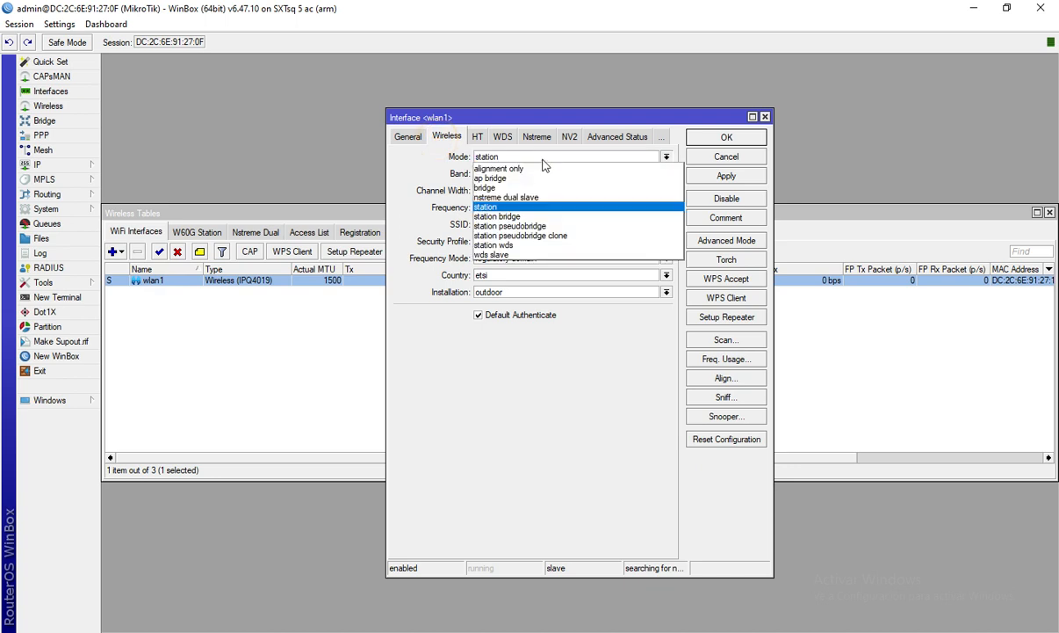
left_click(539, 217)
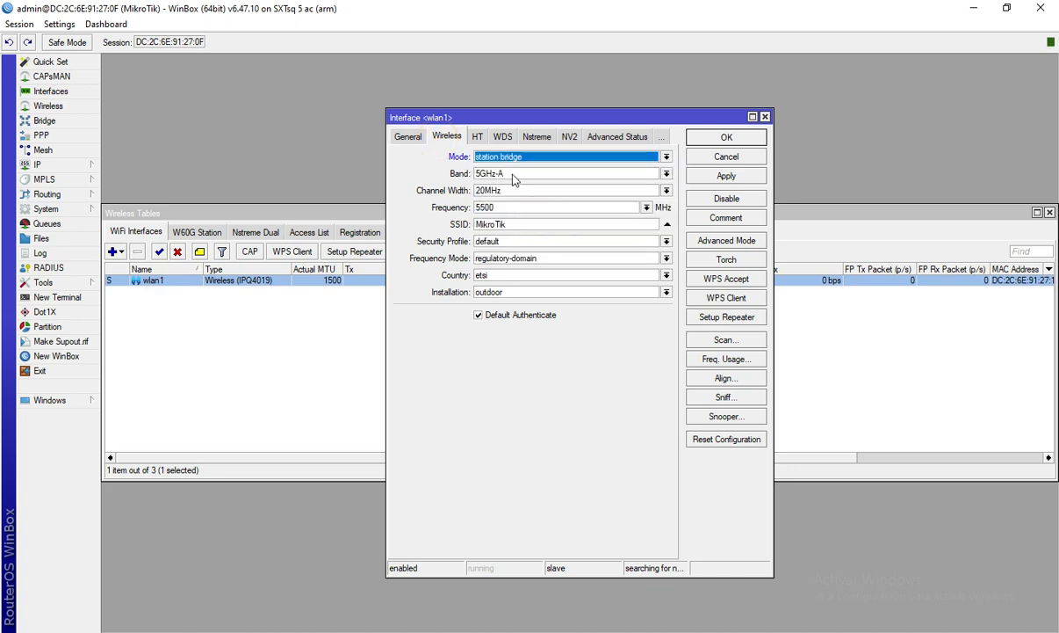
left_click(511, 173)
left_click(534, 211)
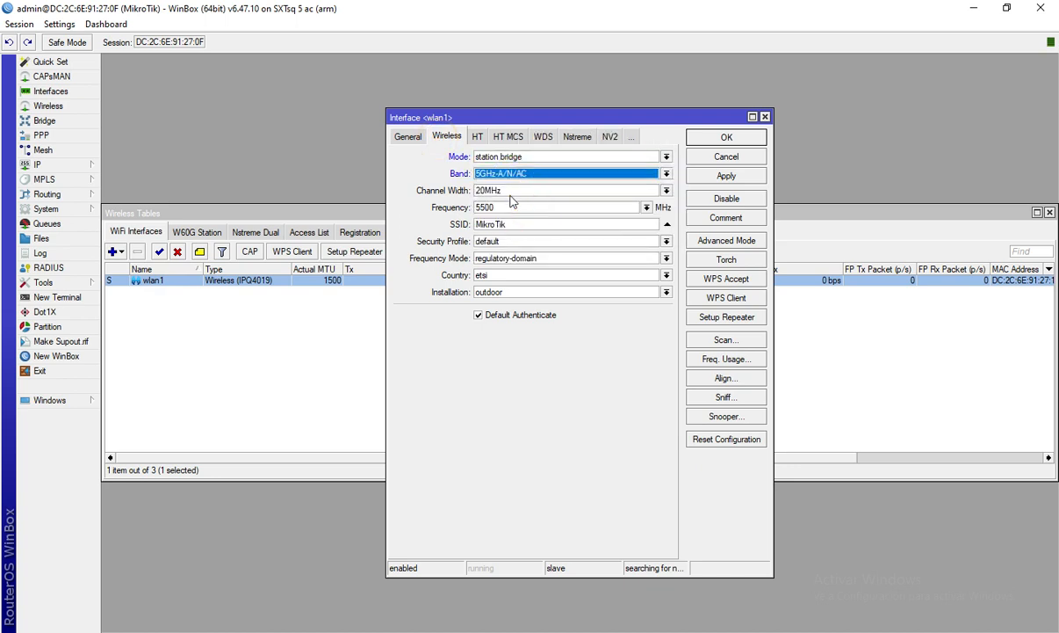
Step: Set wlan1's frequency to auto and apply the second antenna's wireless settings
left_click(647, 207)
scroll(538, 360, "down", 5)
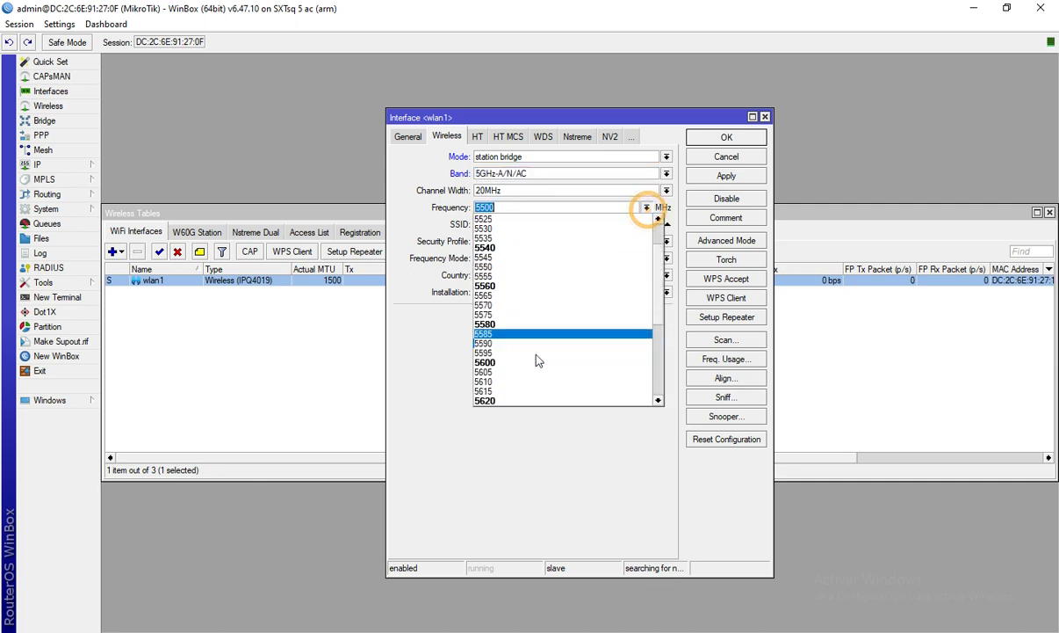
scroll(536, 372, "down", 5)
left_click(520, 395)
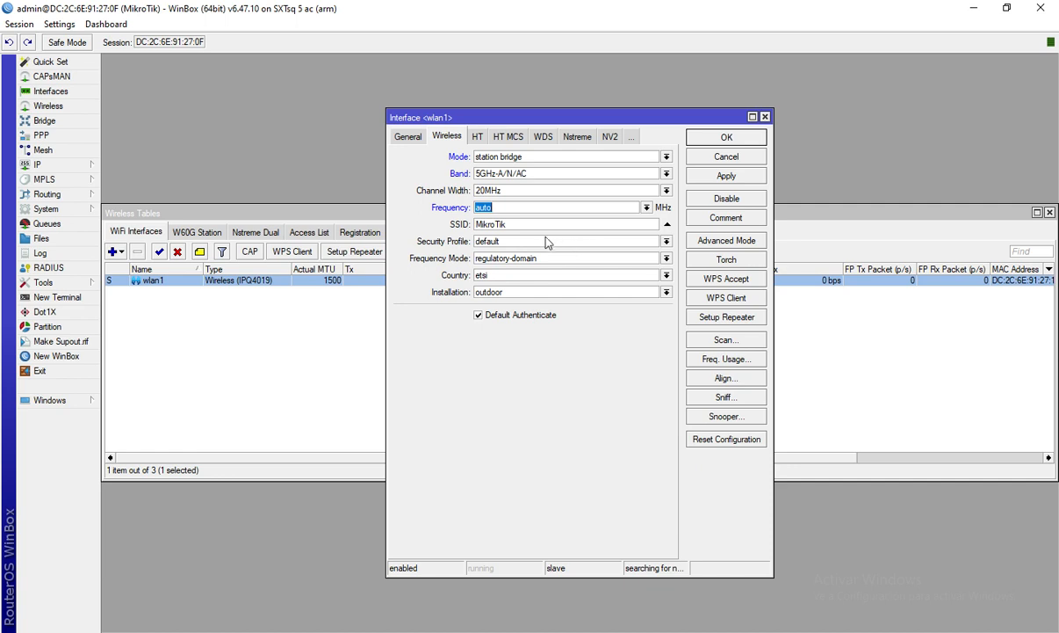
left_click(726, 176)
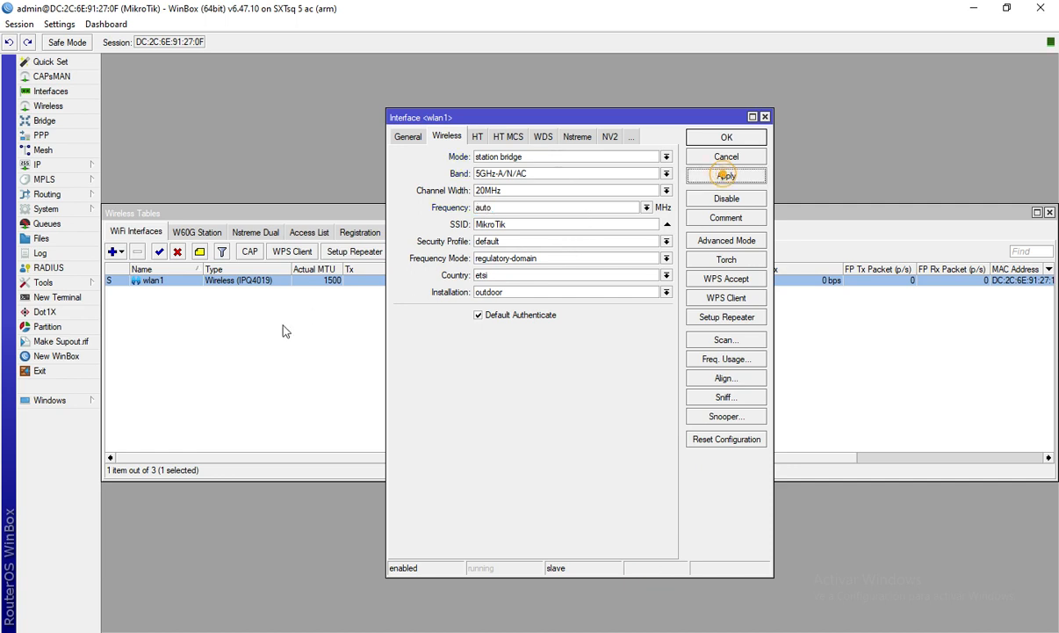
Step: Set the second antenna's default security profile to dynamic keys mode with WPA PSK and WPA2 PSK authentication
left_click(268, 342)
left_click(465, 232)
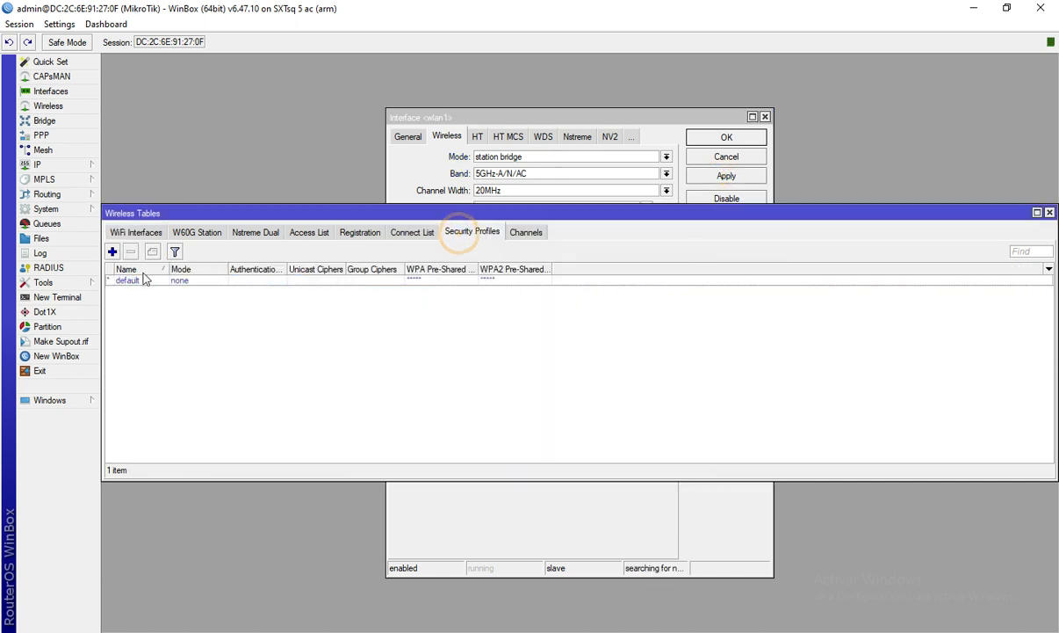
double_click(140, 280)
left_click(610, 252)
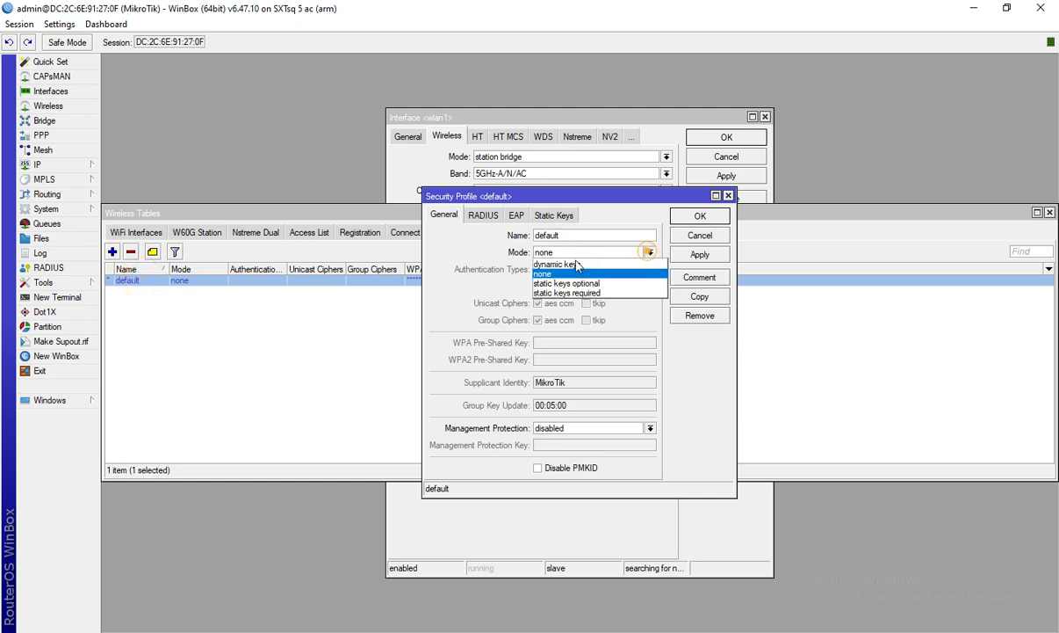
left_click(551, 263)
left_click(538, 269)
left_click(593, 269)
Step: Enter the WPA and WPA2 pre-shared keys in the default security profile, turn off password hiding, and save the profile
left_click(555, 342)
type("**")
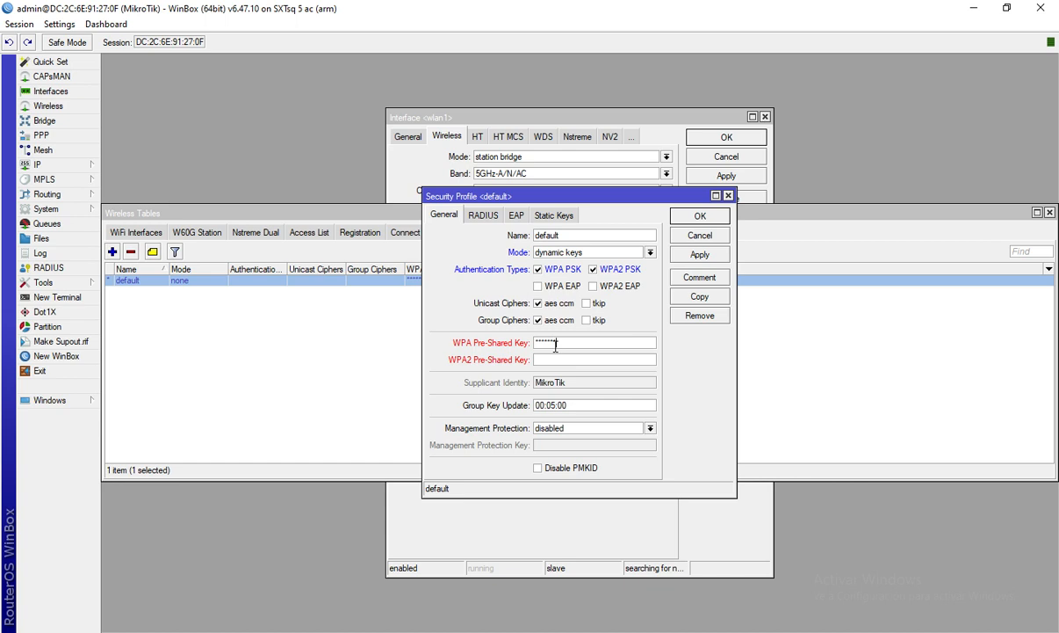
left_click(555, 359)
type("******")
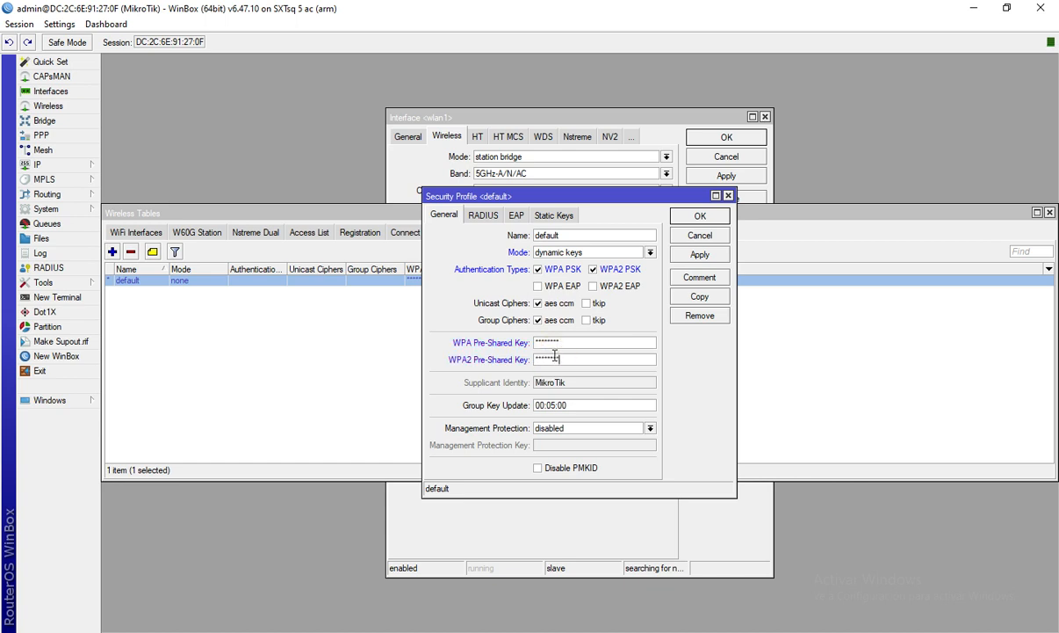
left_click(50, 24)
left_click(81, 41)
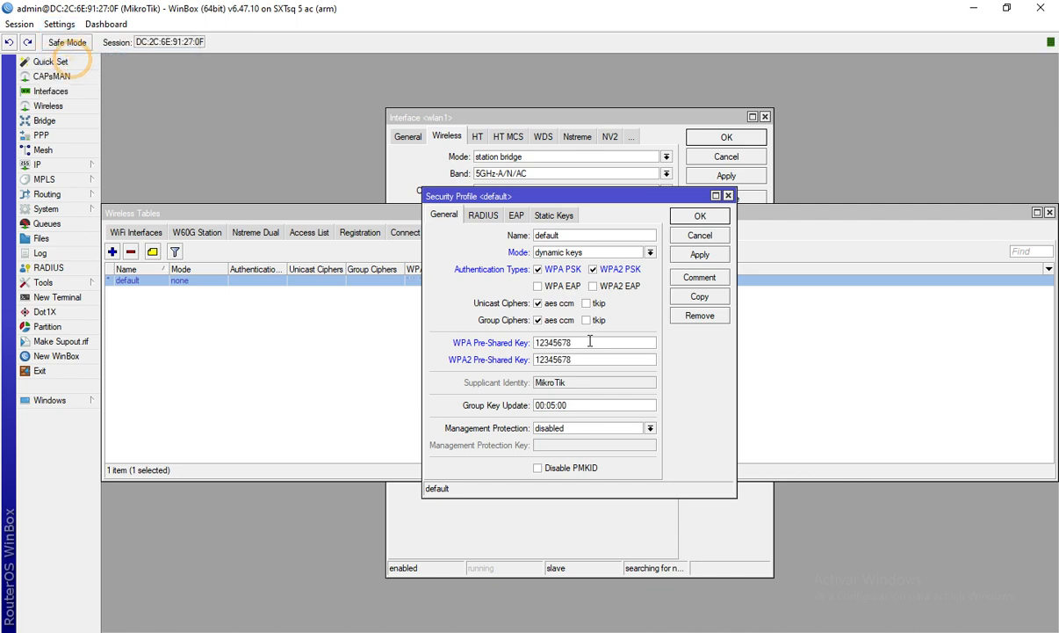
left_click(713, 217)
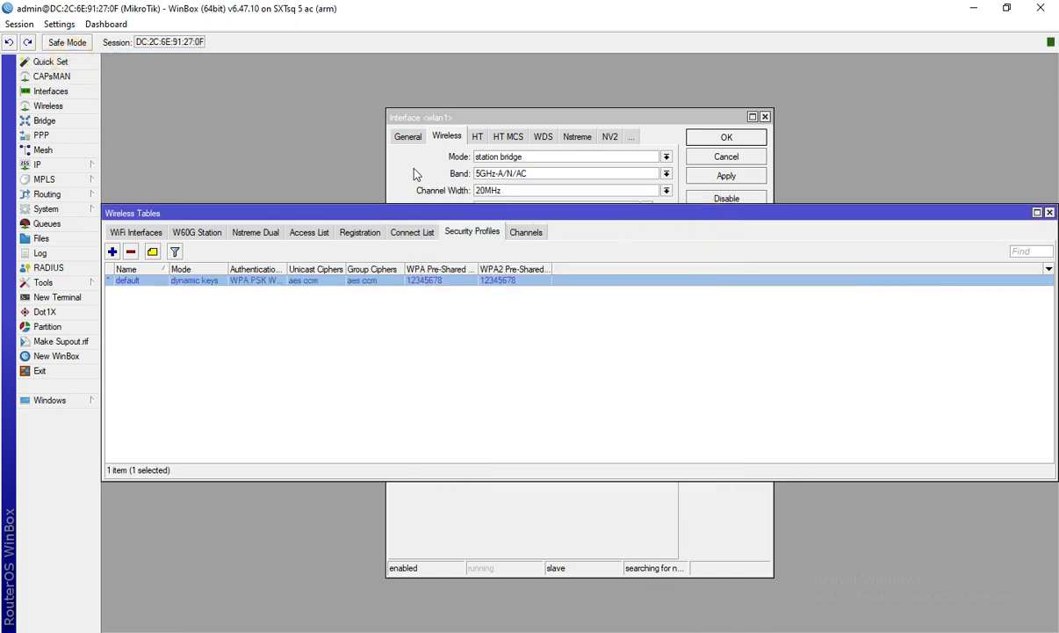
Step: Show wlan1's advanced wireless settings, set its wireless protocol to 802.11, and apply the change
left_click(409, 165)
left_click(703, 239)
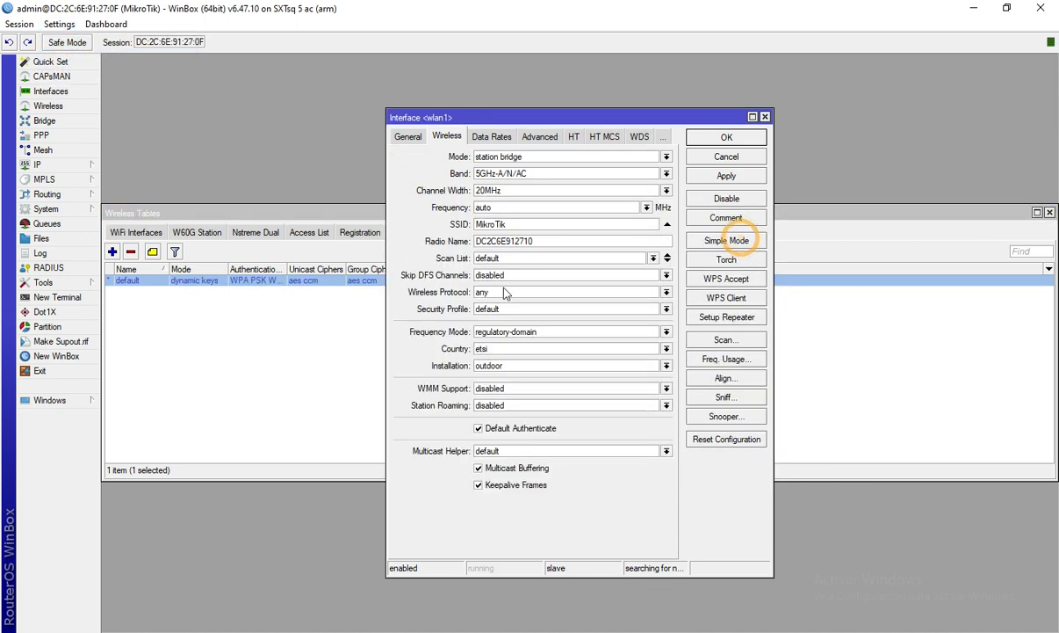
left_click(488, 293)
left_click(491, 304)
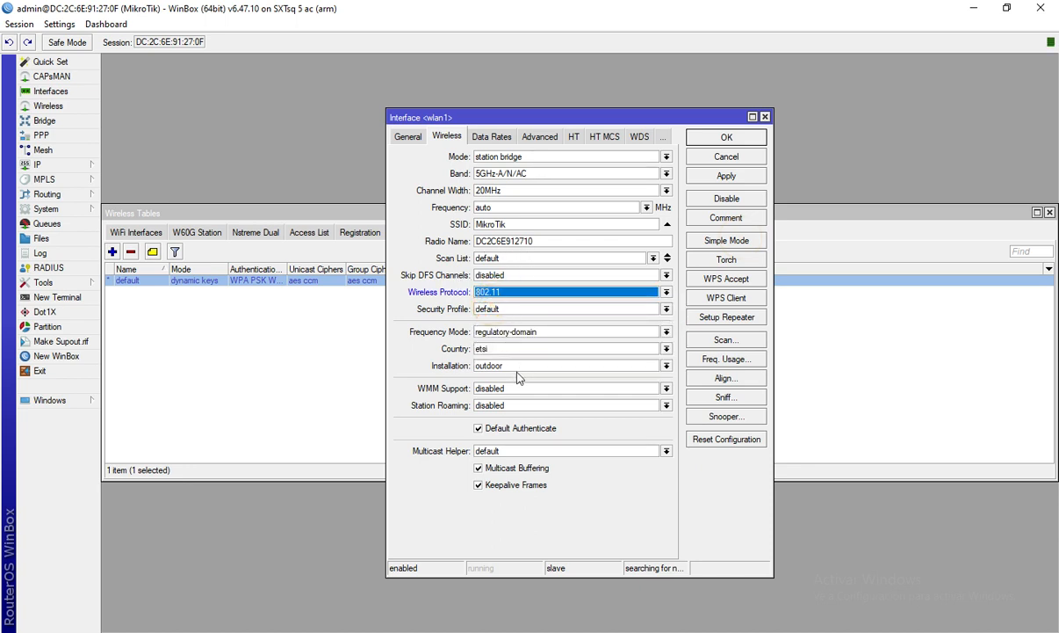
left_click(726, 180)
Step: Scan for networks on wlan1, connect to the MikroTik PRUEBA access point, and accept the interface settings
left_click(728, 340)
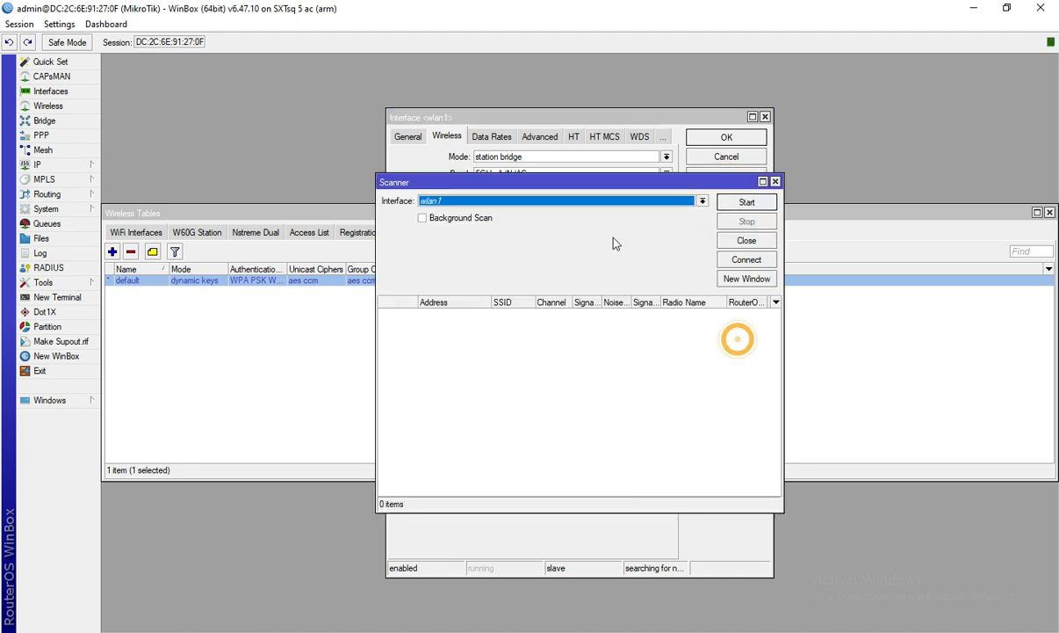
left_click(747, 202)
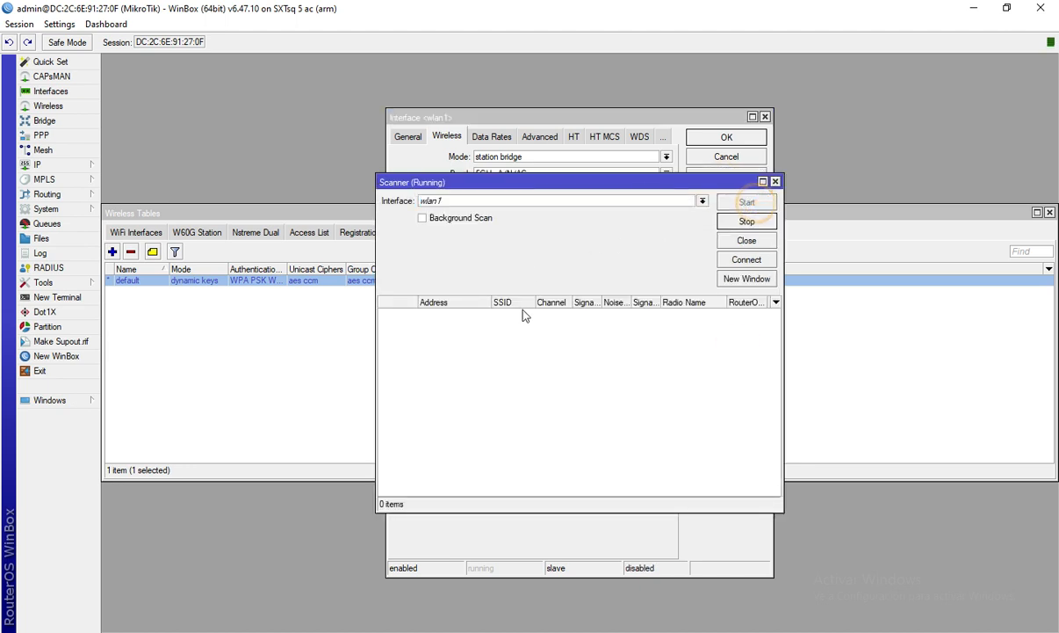
left_click_drag(536, 302, 589, 303)
left_click(390, 314)
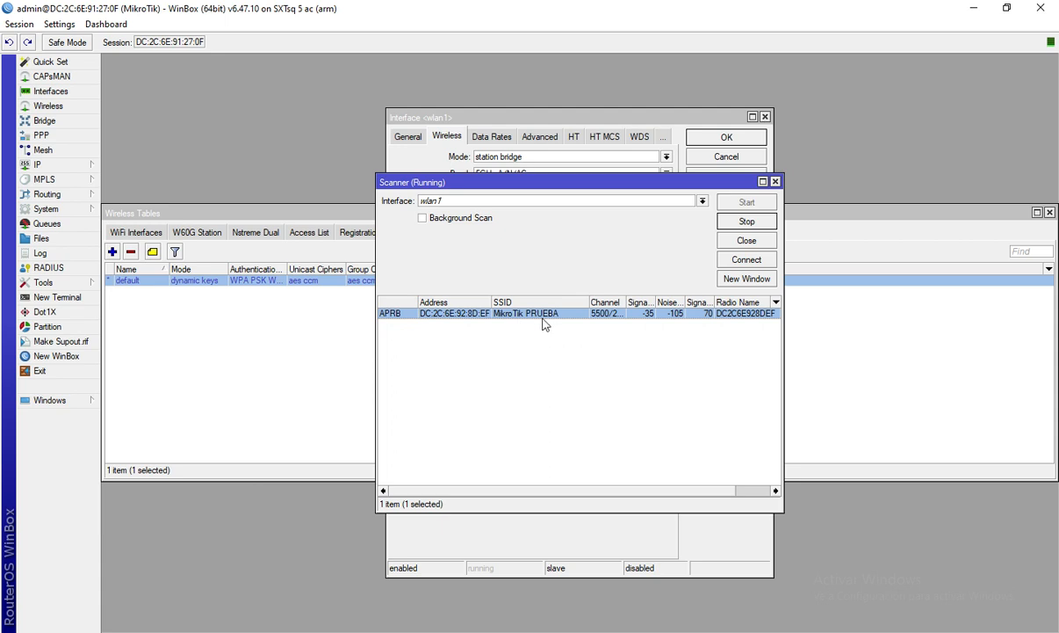
left_click(752, 259)
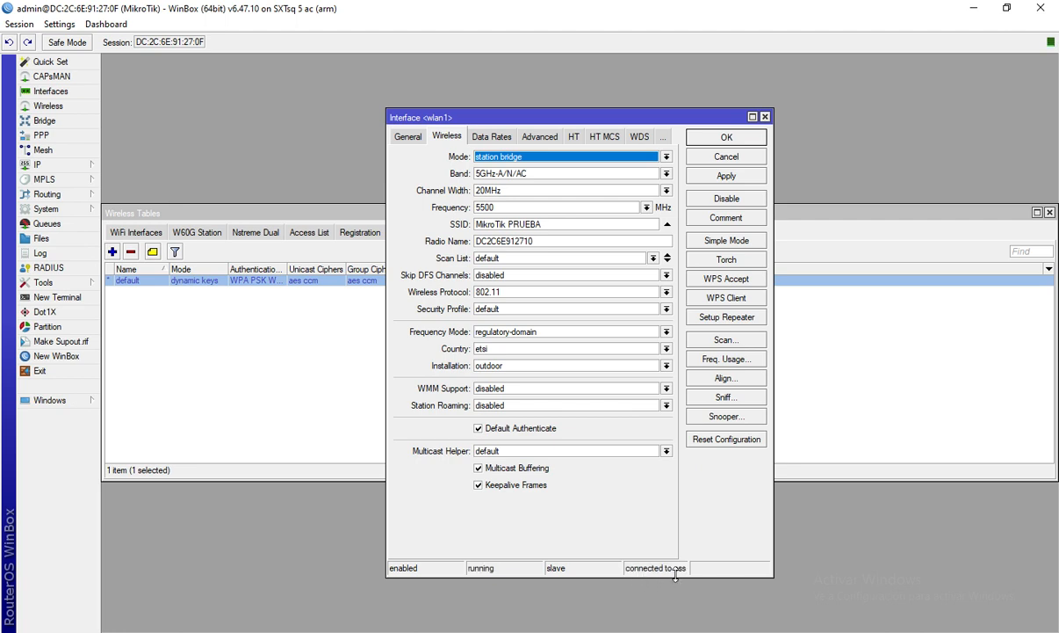
left_click(726, 141)
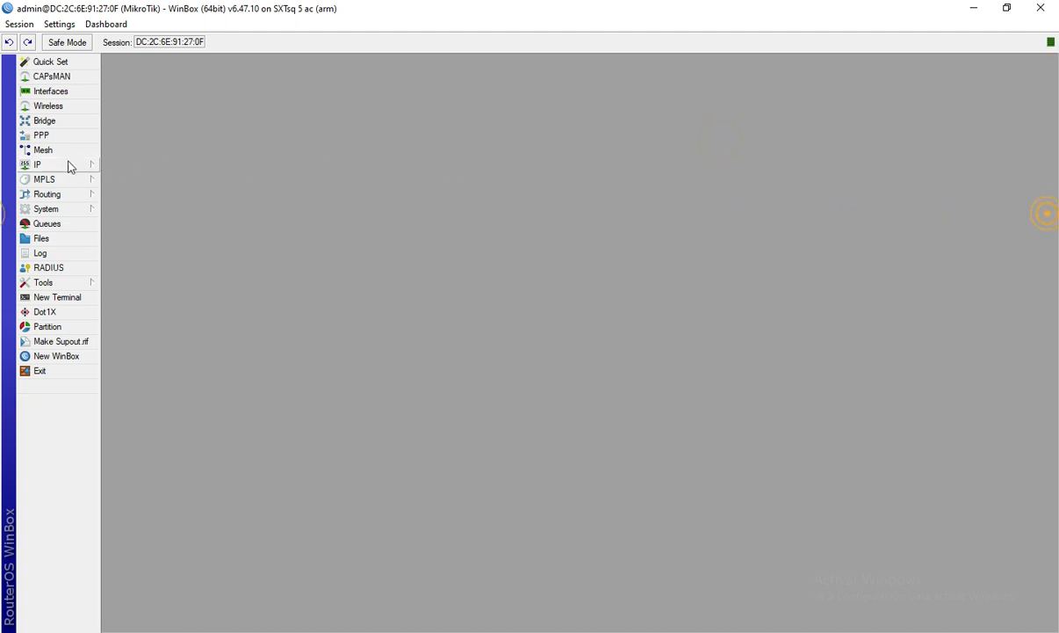
Step: Add a DHCP client on the second antenna's bridge1 interface and close the DHCP client list
left_click(74, 163)
left_click(132, 225)
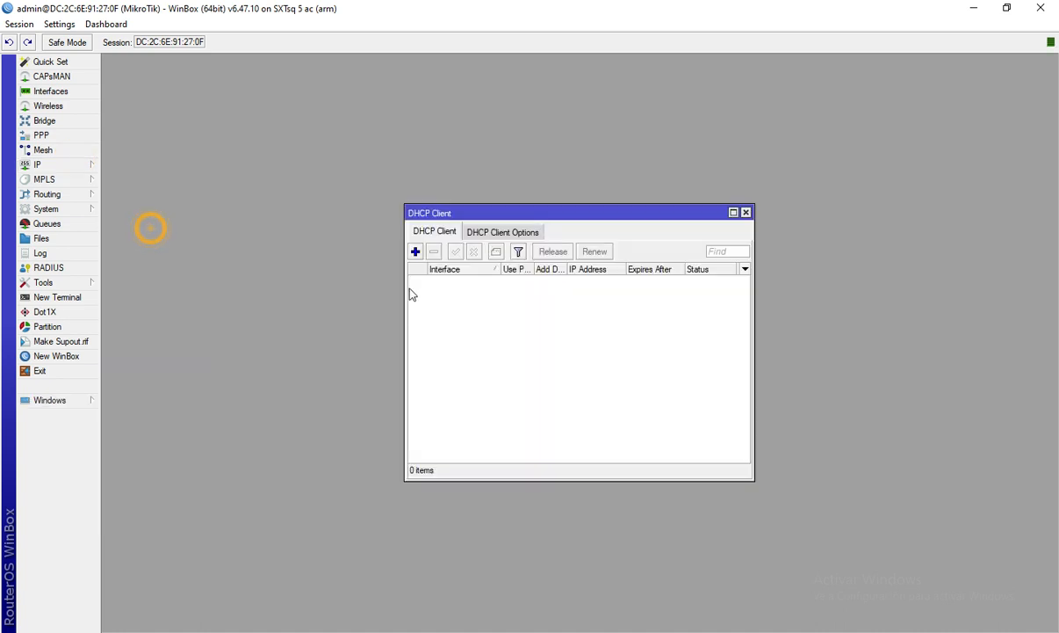
left_click(415, 252)
left_click(625, 274)
left_click(562, 282)
left_click(673, 256)
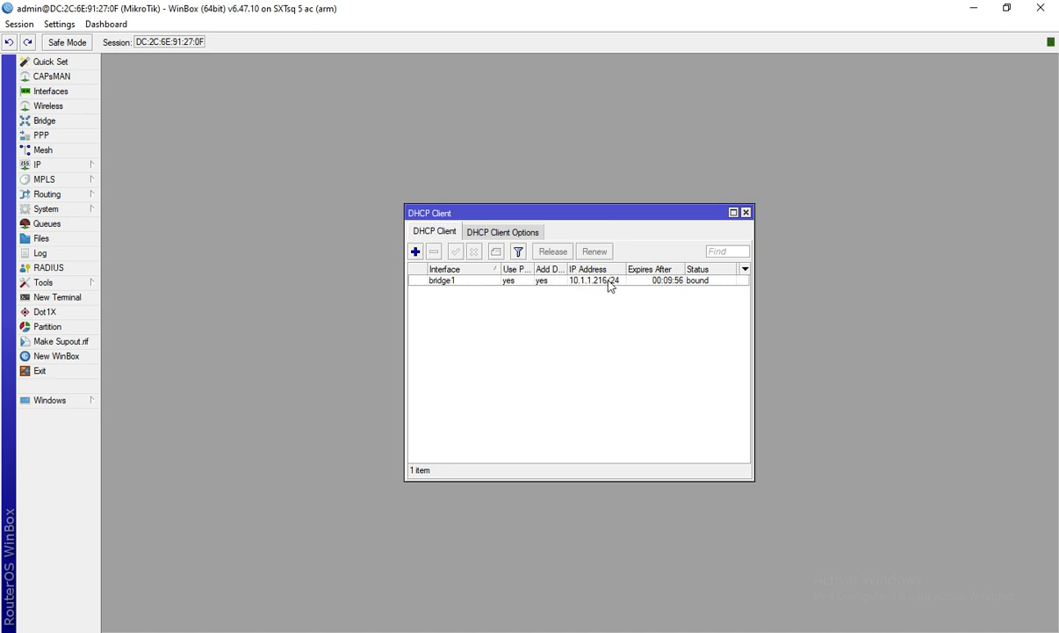
left_click(747, 212)
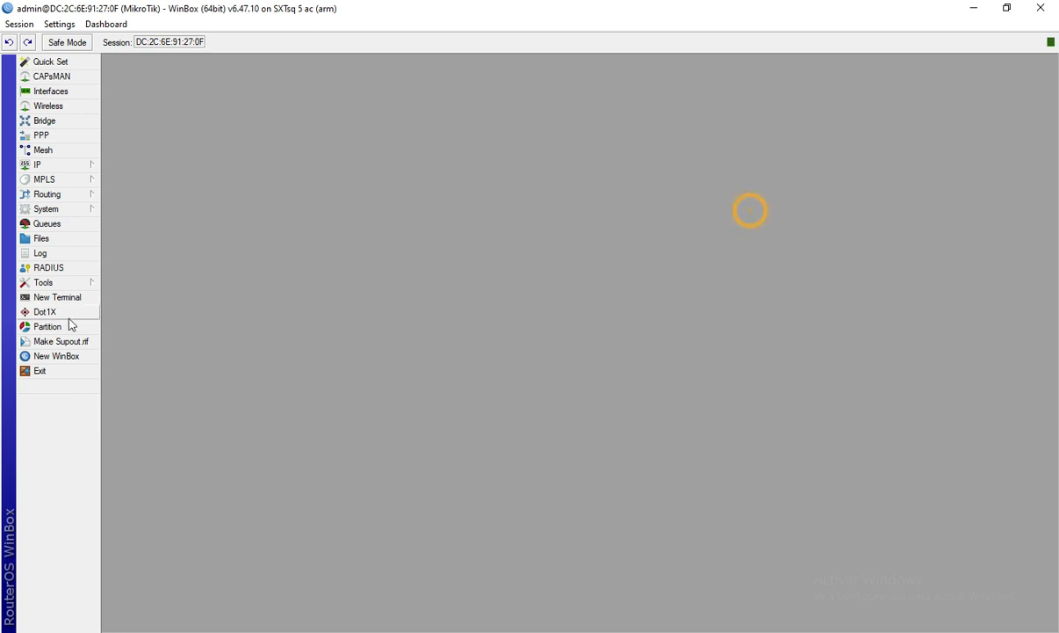
Step: Test the second antenna's internet connection by pinging google.com from a new terminal, and close the terminal
left_click(58, 296)
type("PIN")
key("BackSpace")
key("BackSpace")
type("pin")
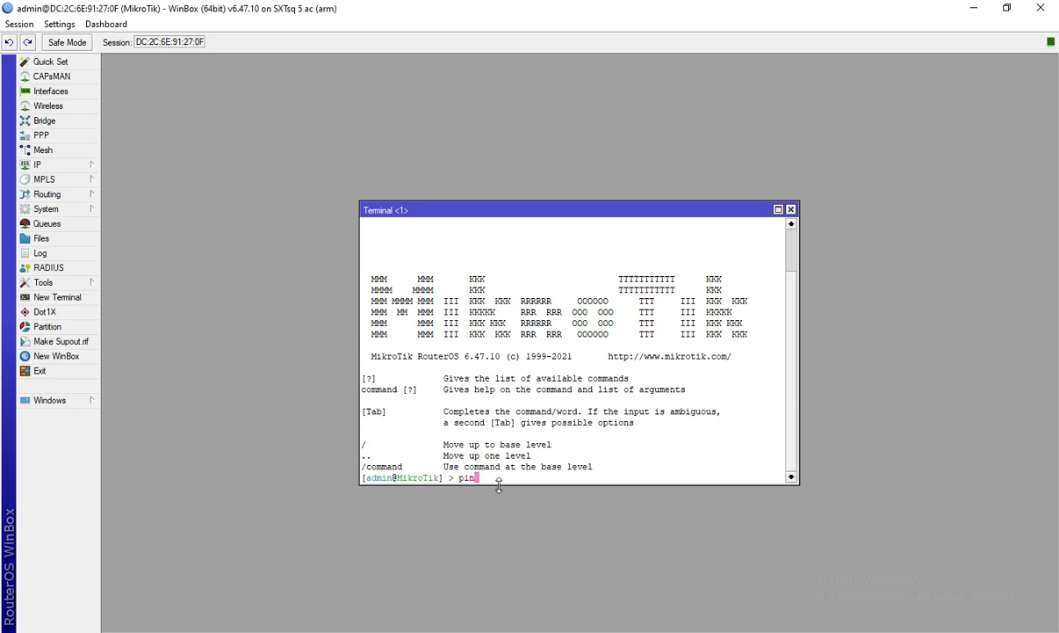
type("g google.com")
key("Return")
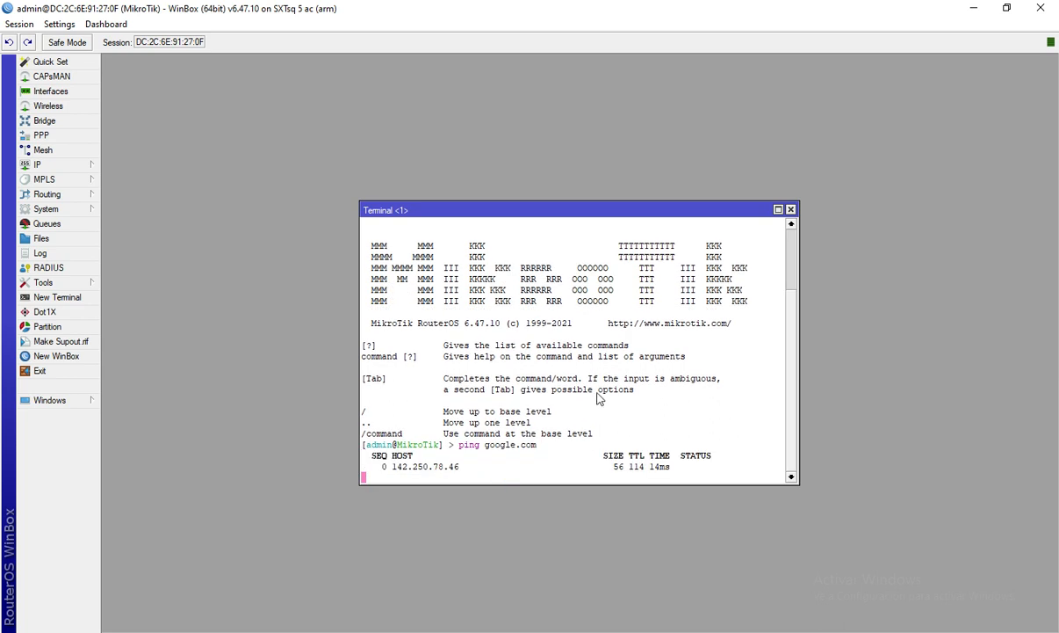
left_click(790, 209)
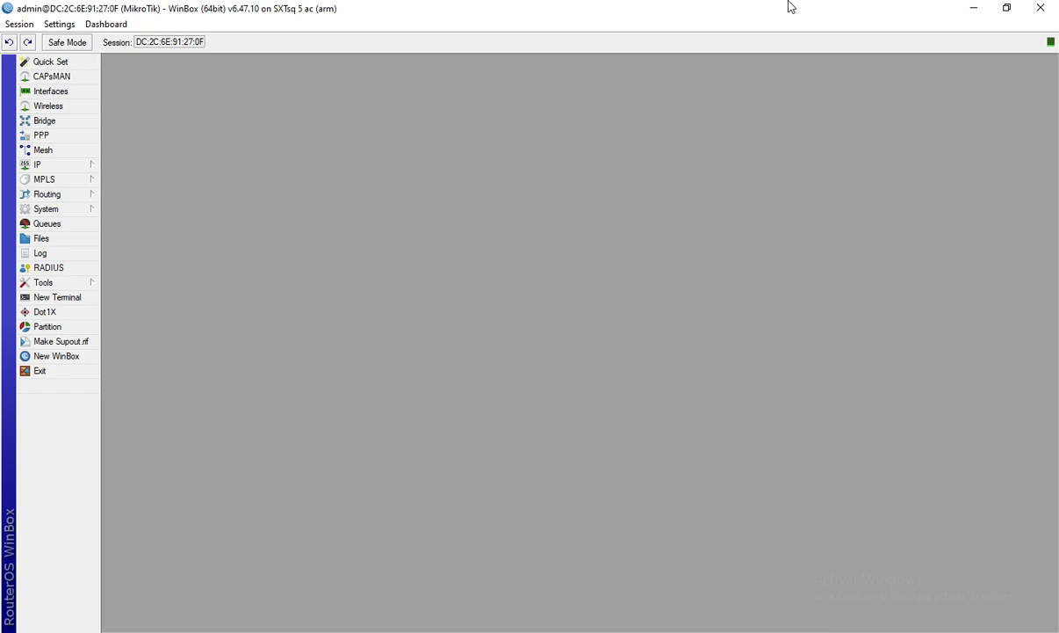
Step: Return to the neighbor list and compare the IP addresses of the two RBSXTsqG-5acD antennas
left_click(973, 7)
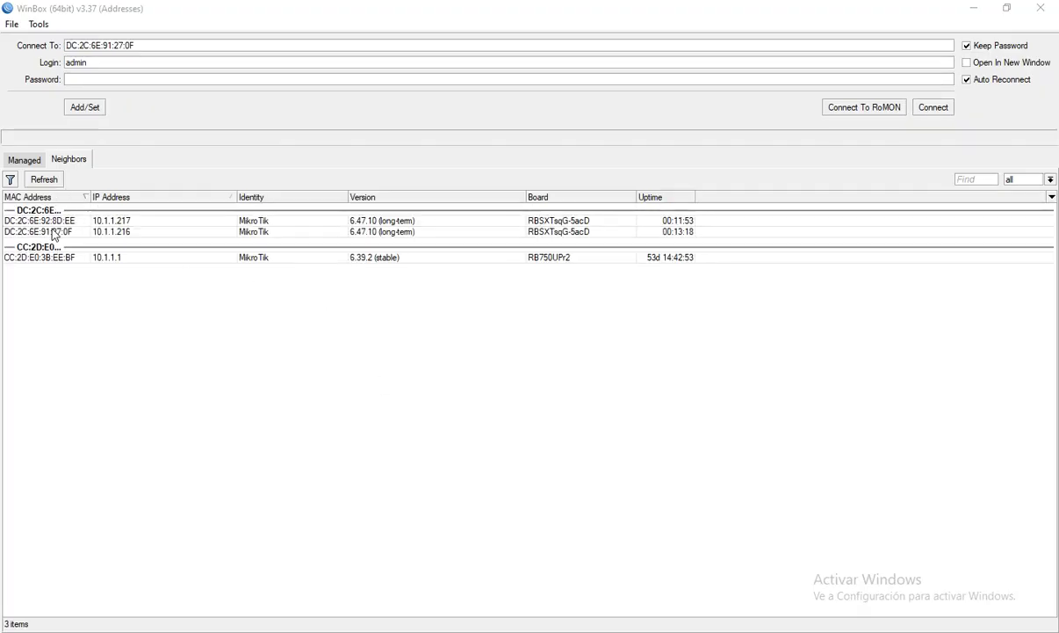
left_click(110, 233)
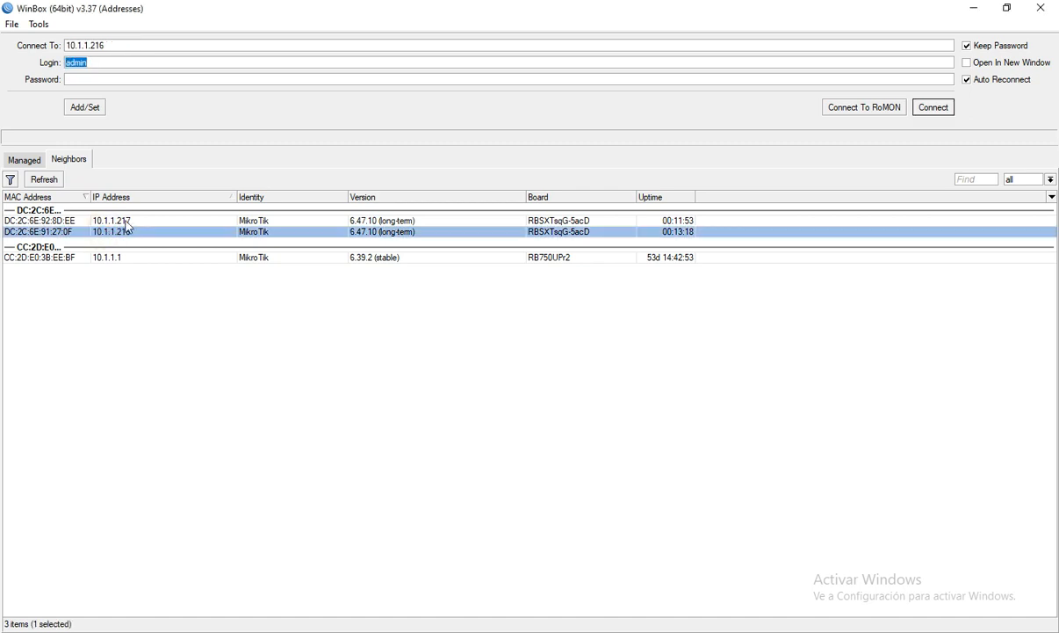
left_click(128, 222)
left_click(131, 230)
left_click(131, 221)
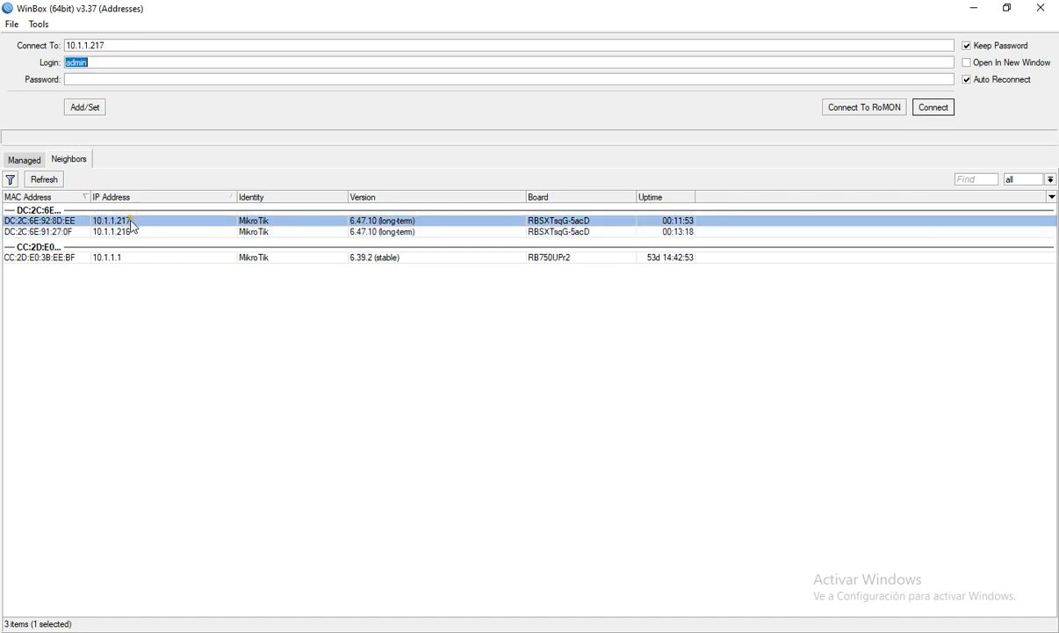
left_click(131, 229)
left_click(131, 222)
Step: Check the computer's network connection status and refresh the list of neighboring devices
left_click(921, 632)
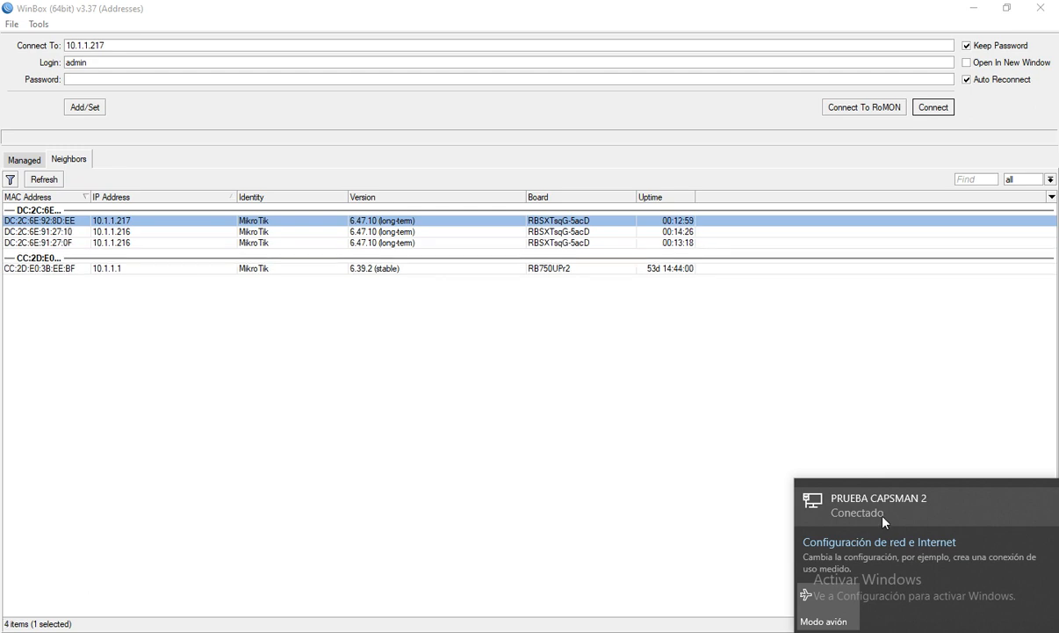
left_click(457, 433)
left_click(57, 181)
left_click(49, 179)
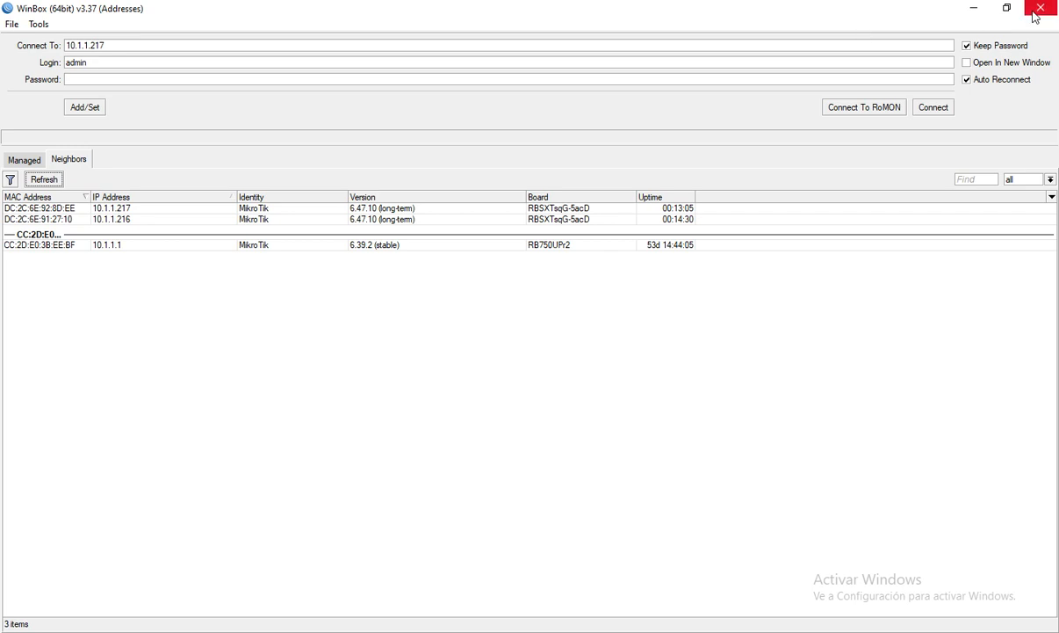
Step: Switch to the browser, open the SincablesEC store's home page, and look through its featured products
left_click(974, 10)
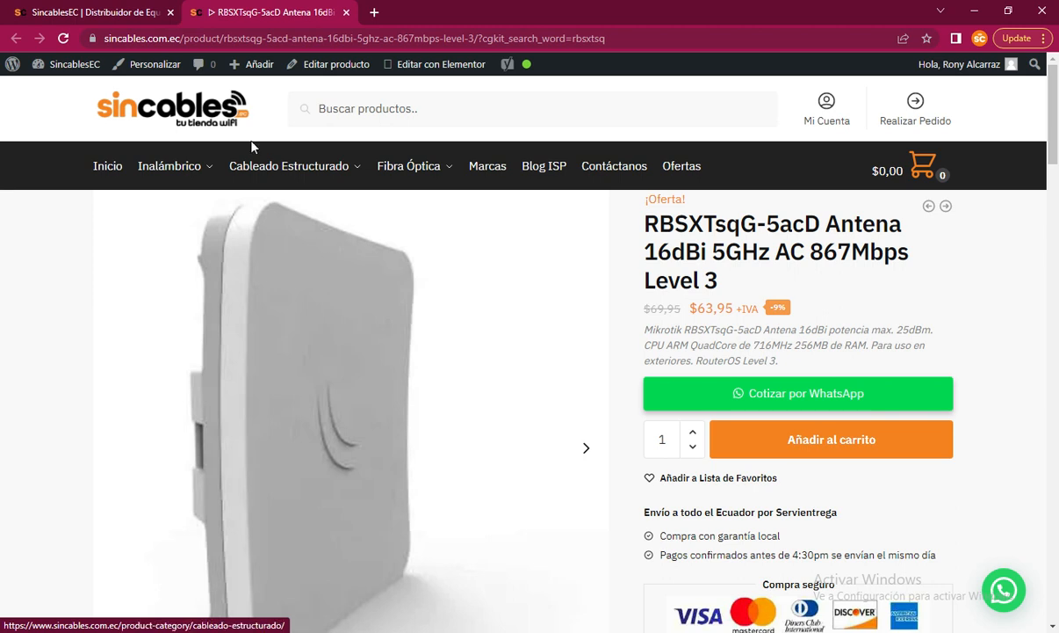
left_click(221, 120)
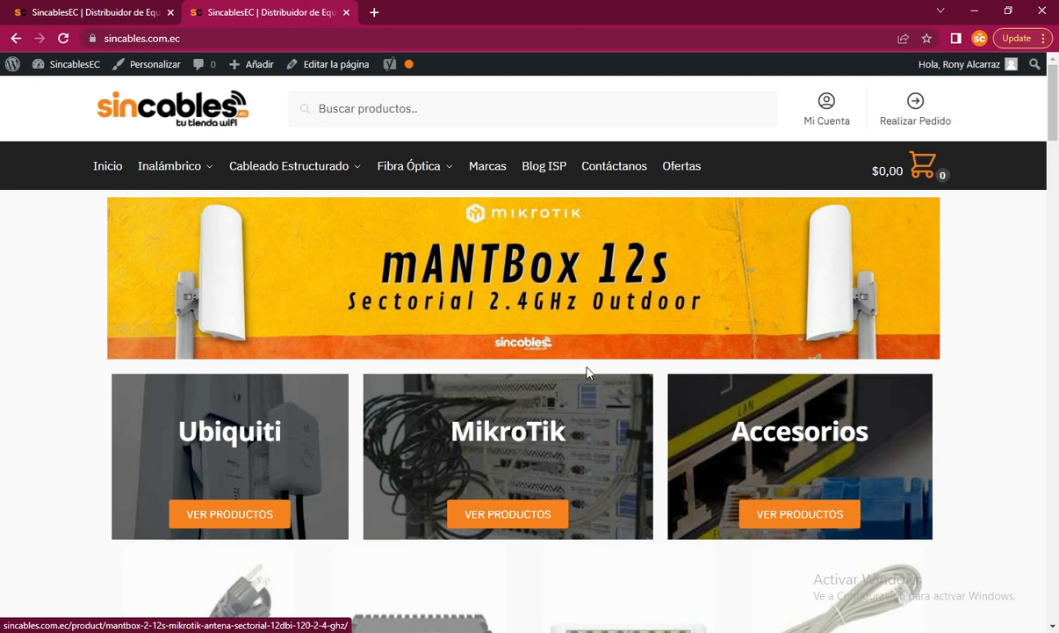
scroll(514, 309, "down", 3)
scroll(483, 301, "down", 1)
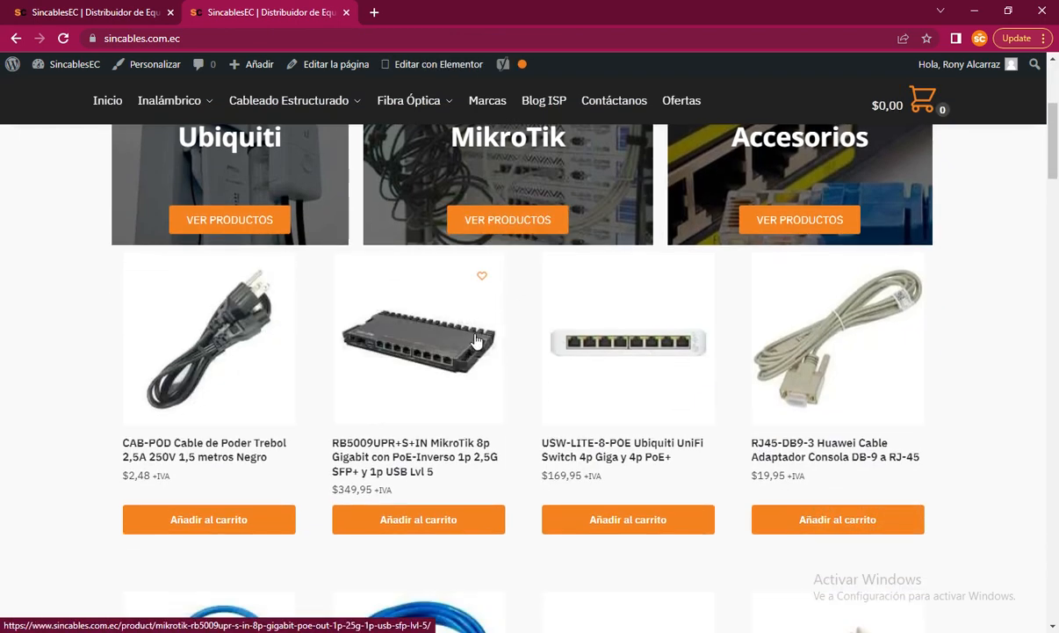
scroll(536, 347, "down", 4)
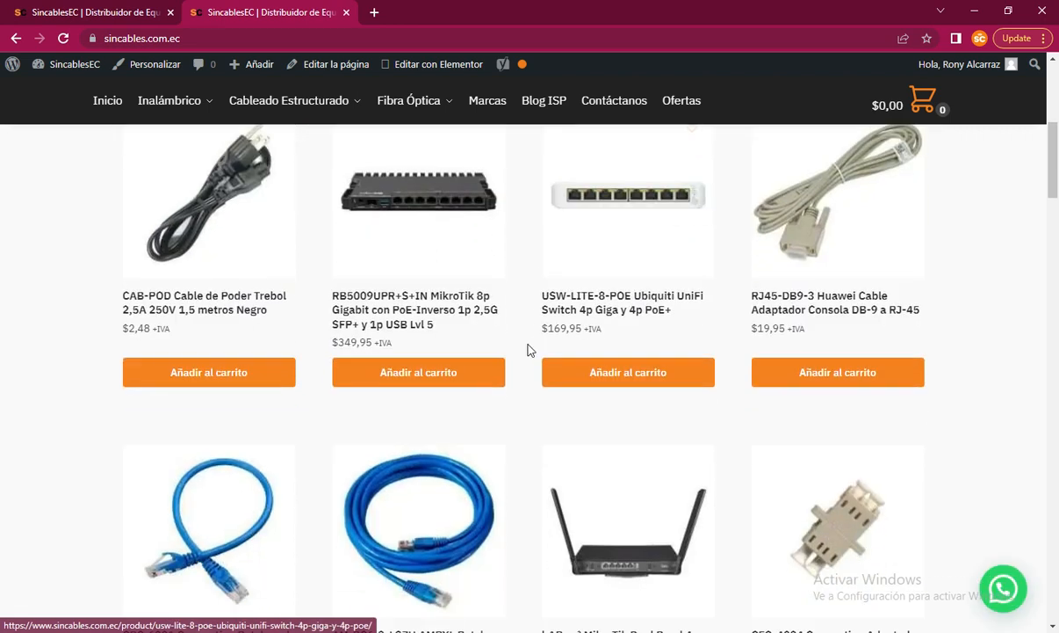
scroll(446, 321, "down", 2)
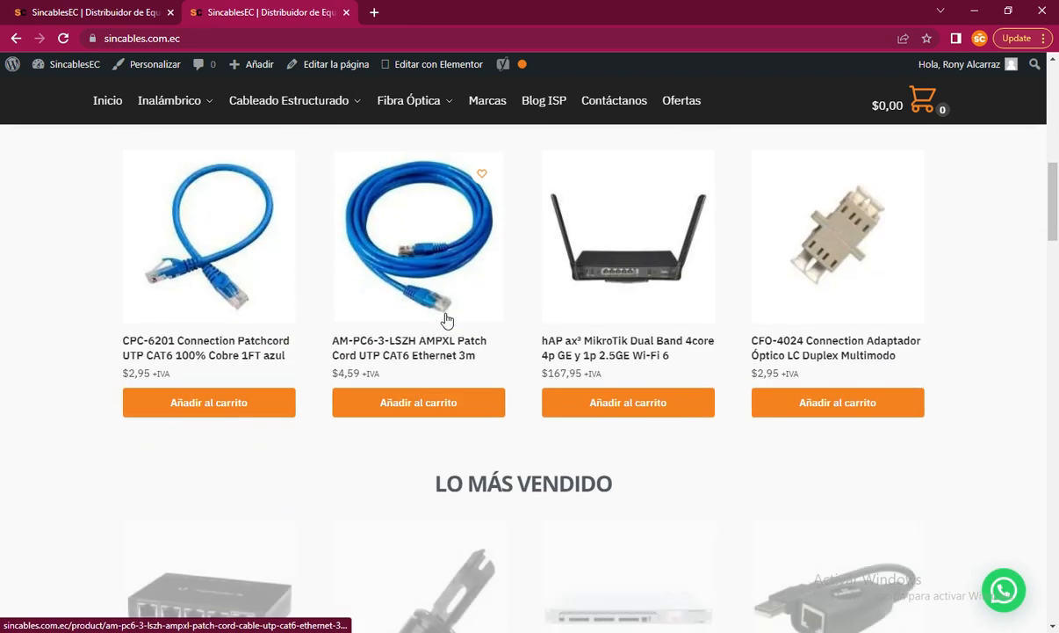